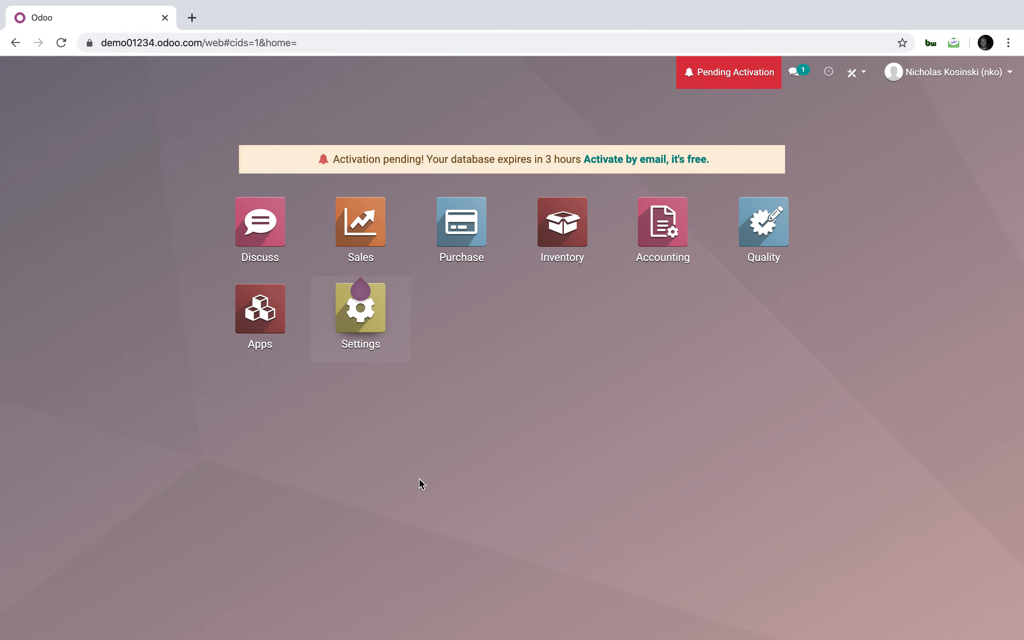
# Activate the developer mode for the database in the general settings.
pyautogui.scroll(-15, 419, 477)
pyautogui.click(250, 498)
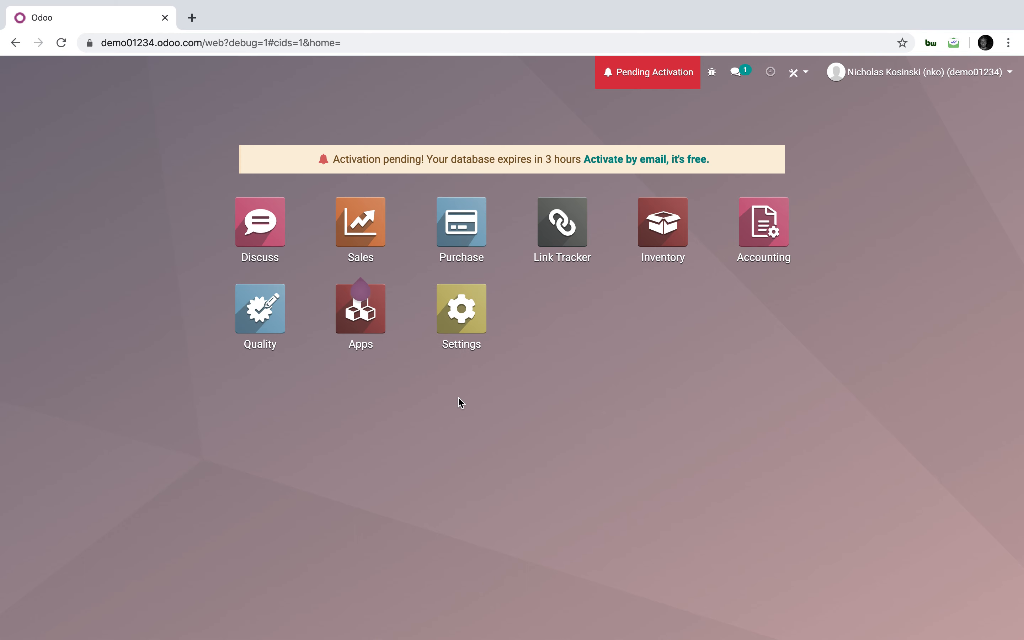
# Open the Quality app and view its list of quality checks.
pyautogui.click(291, 339)
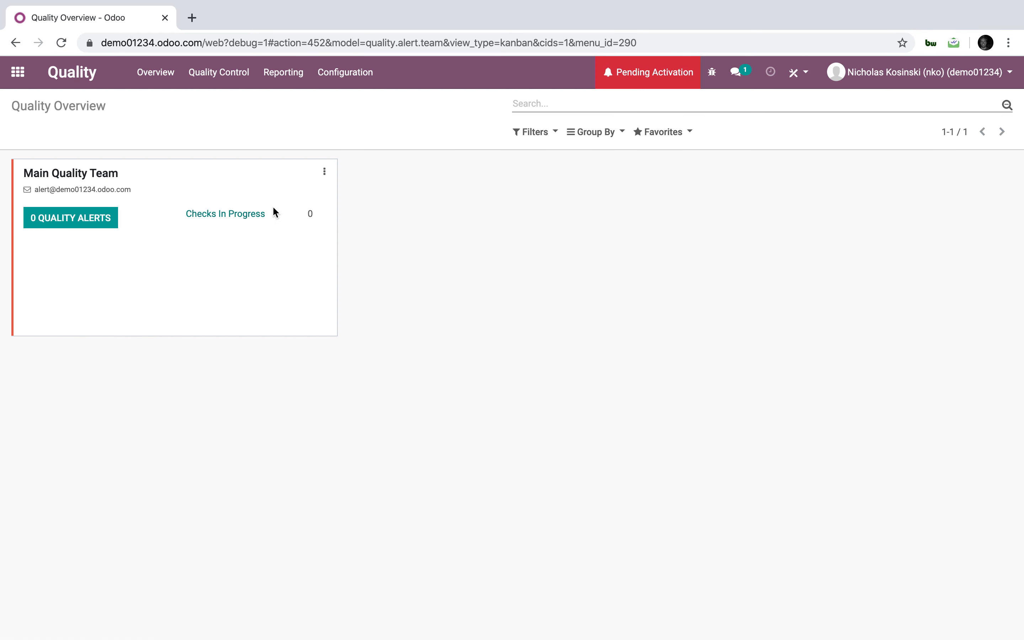
pyautogui.click(239, 78)
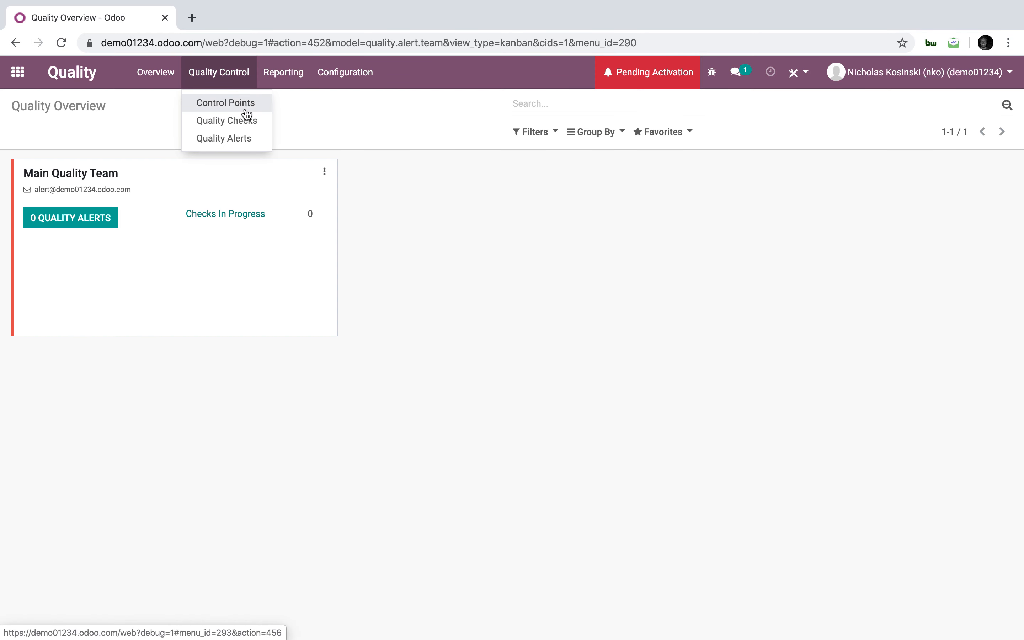
pyautogui.click(248, 123)
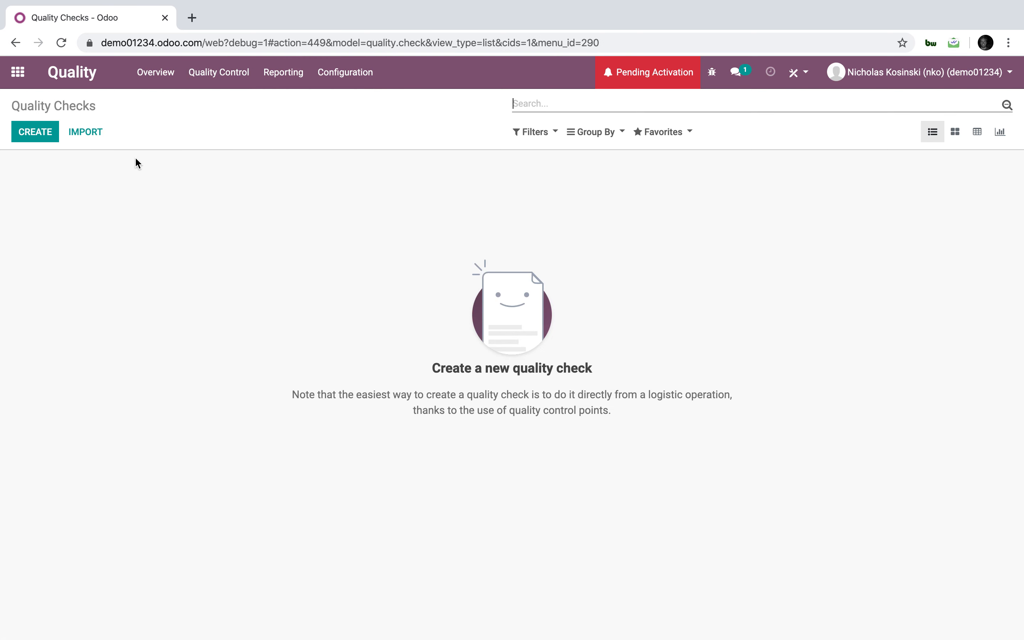
# Start a new quality control point and title it "Test Point".
pyautogui.click(220, 76)
pyautogui.click(228, 111)
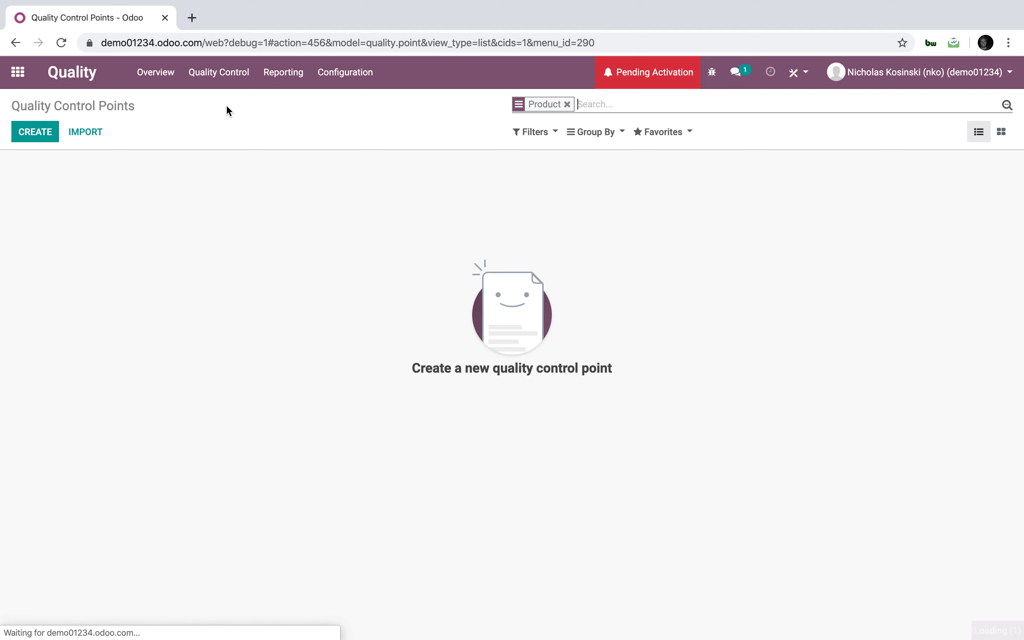
pyautogui.click(36, 140)
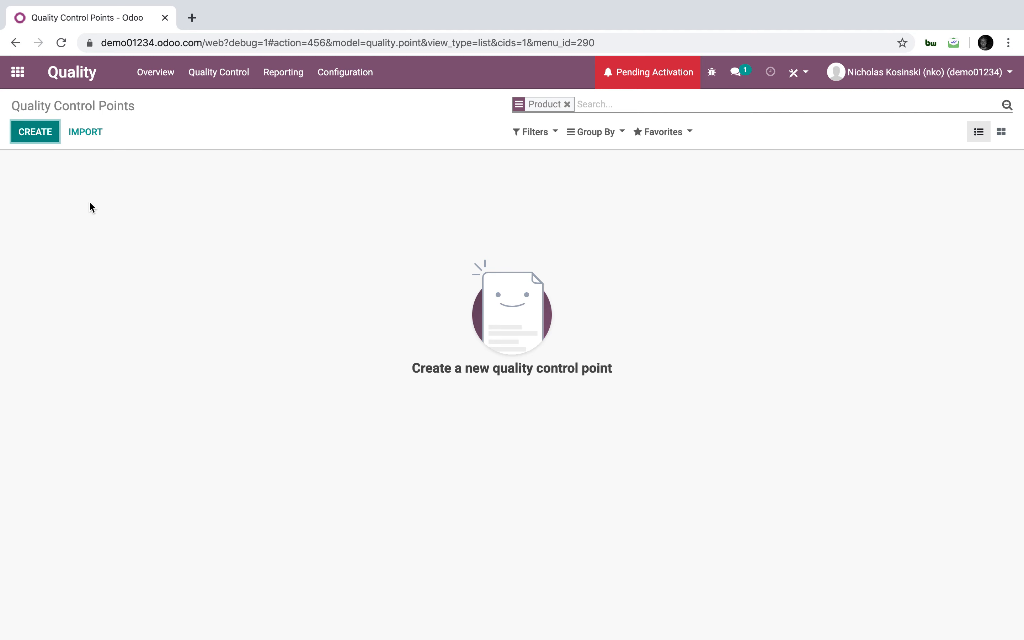
pyautogui.write('test P')
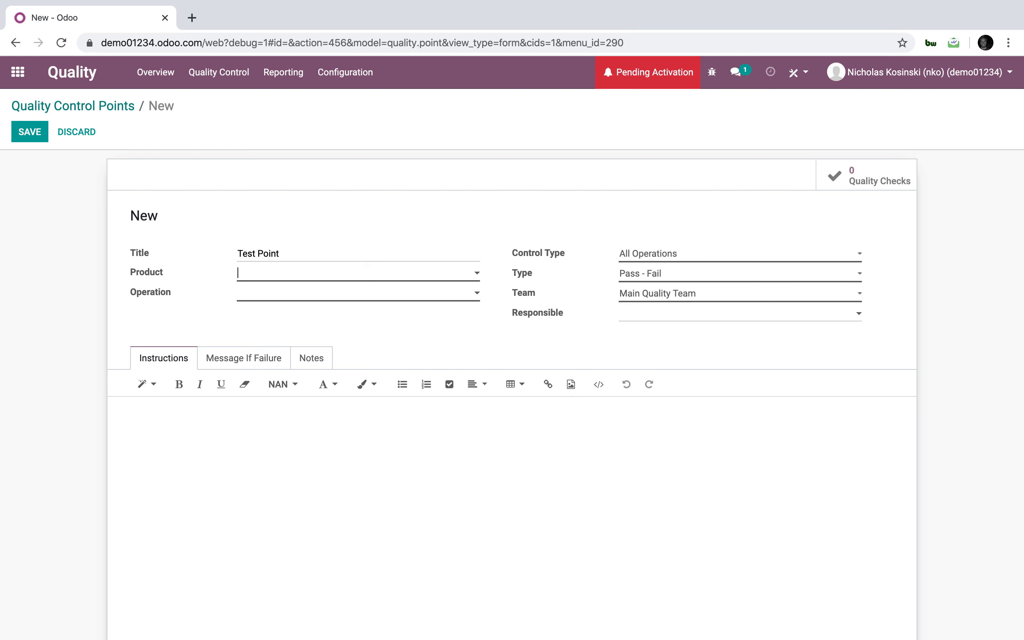
# Create the product "Test Product" from the control point and set the operation to demo01234: Receipts.
pyautogui.write('Test Product')
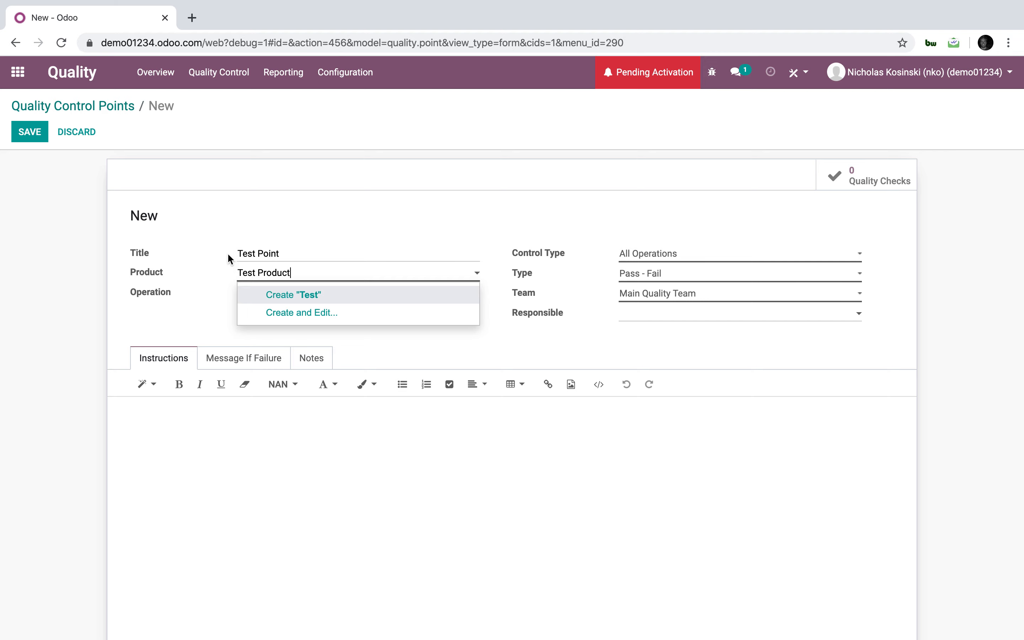
pyautogui.click(322, 314)
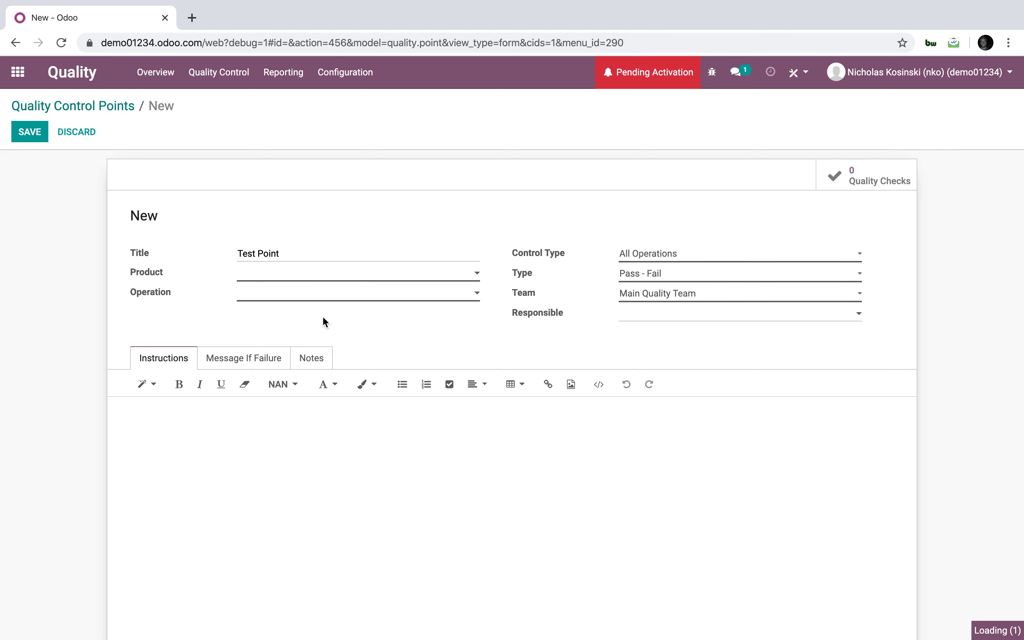
pyautogui.click(326, 300)
pyautogui.click(330, 325)
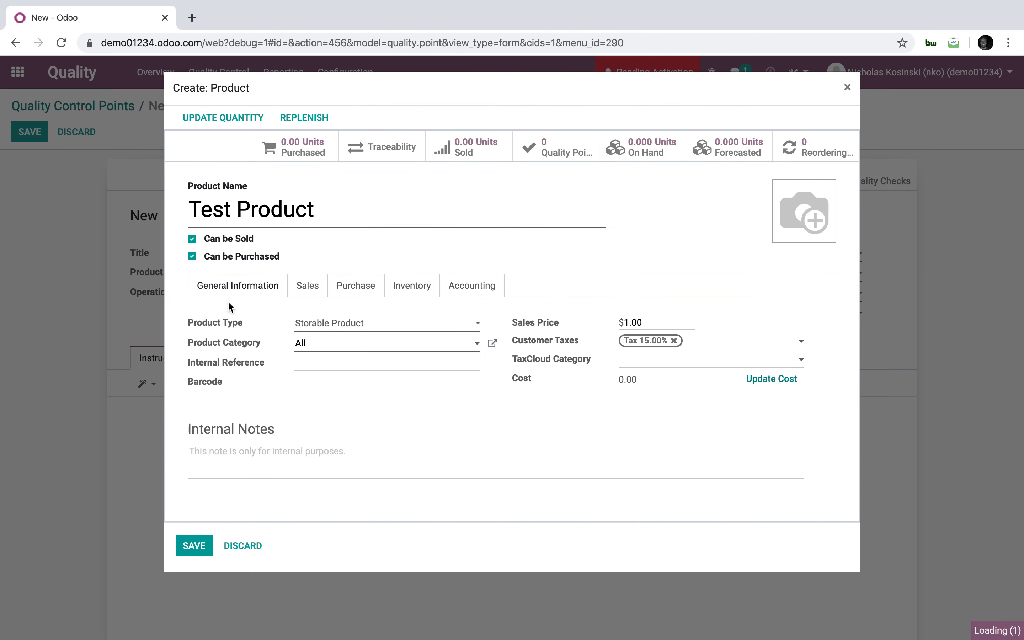
pyautogui.click(196, 553)
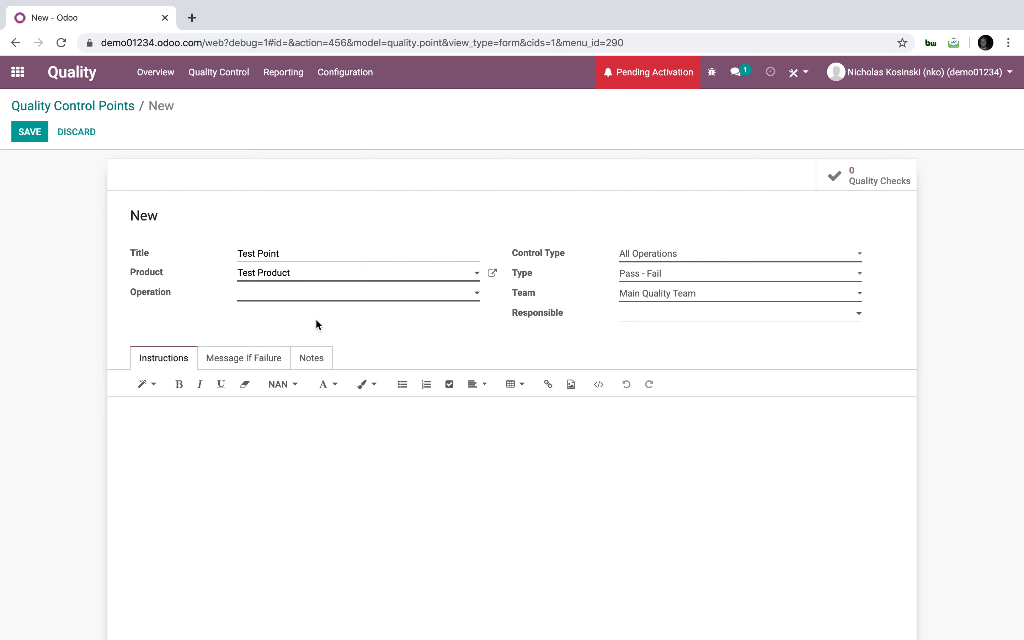
pyautogui.click(323, 295)
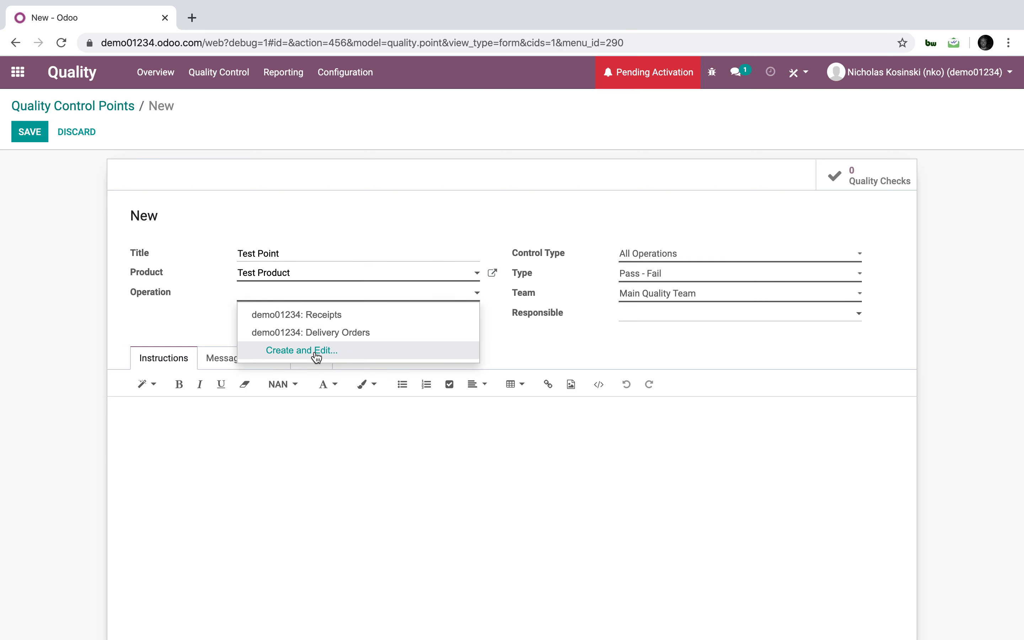
pyautogui.click(307, 322)
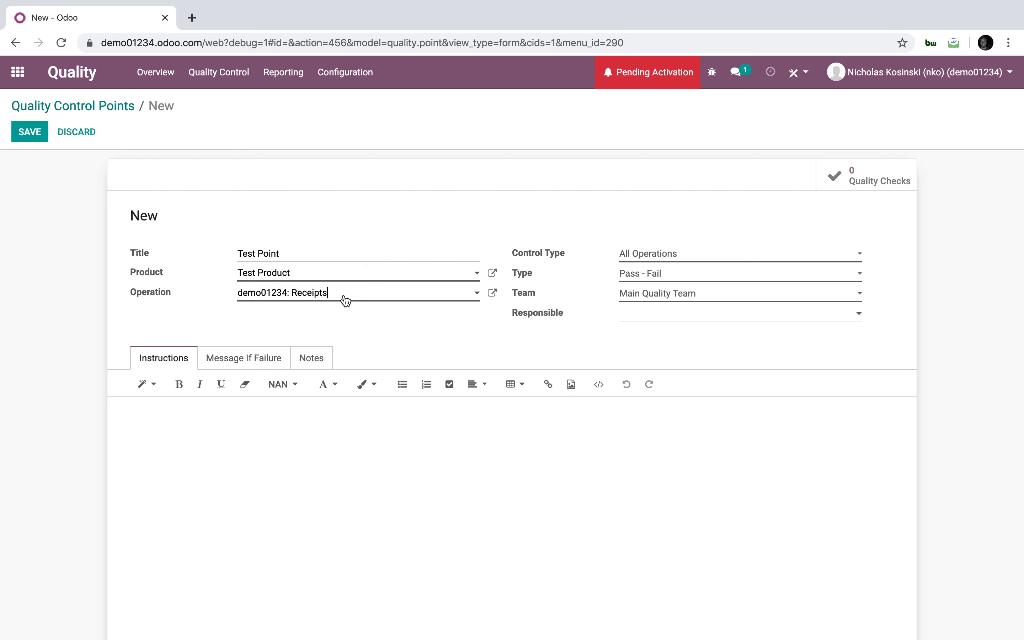
# Try the Randomly and Periodically control types, return to All Operations, and review the check types while keeping Pass - Fail.
pyautogui.click(652, 258)
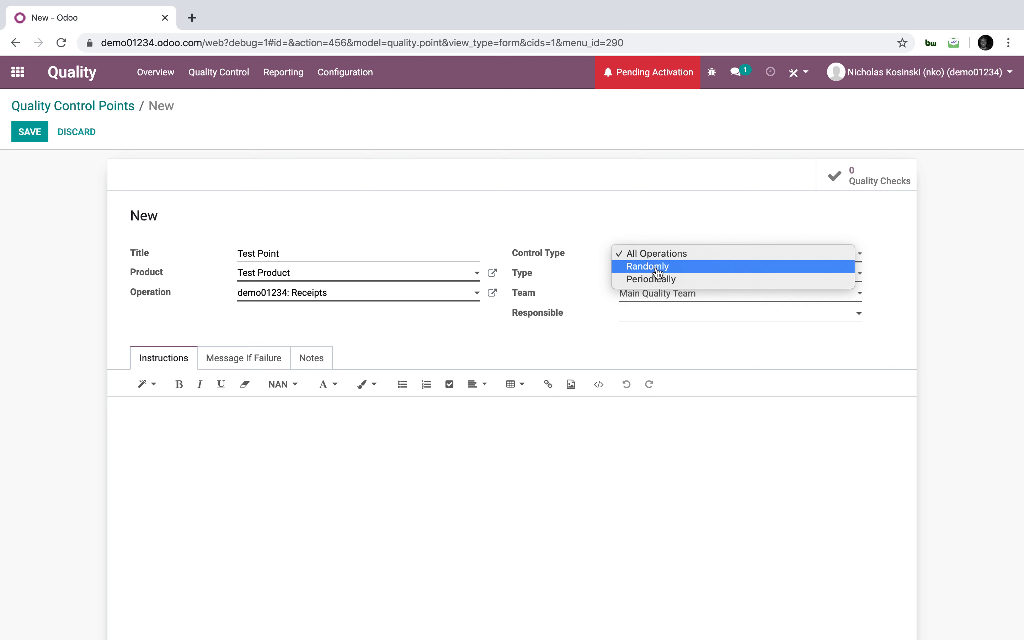
pyautogui.click(671, 266)
pyautogui.click(678, 272)
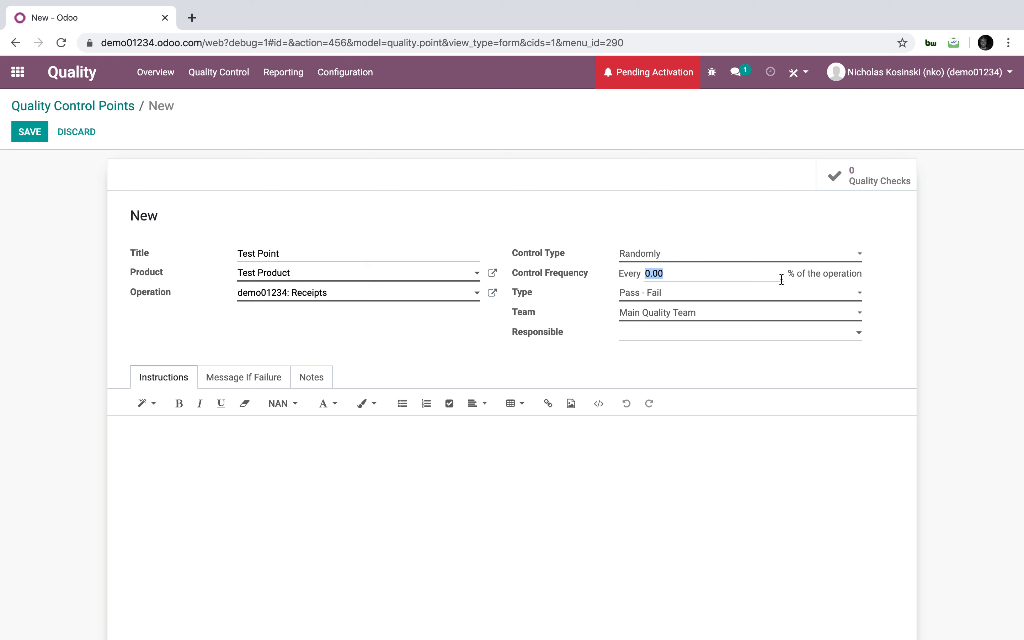
pyautogui.click(694, 259)
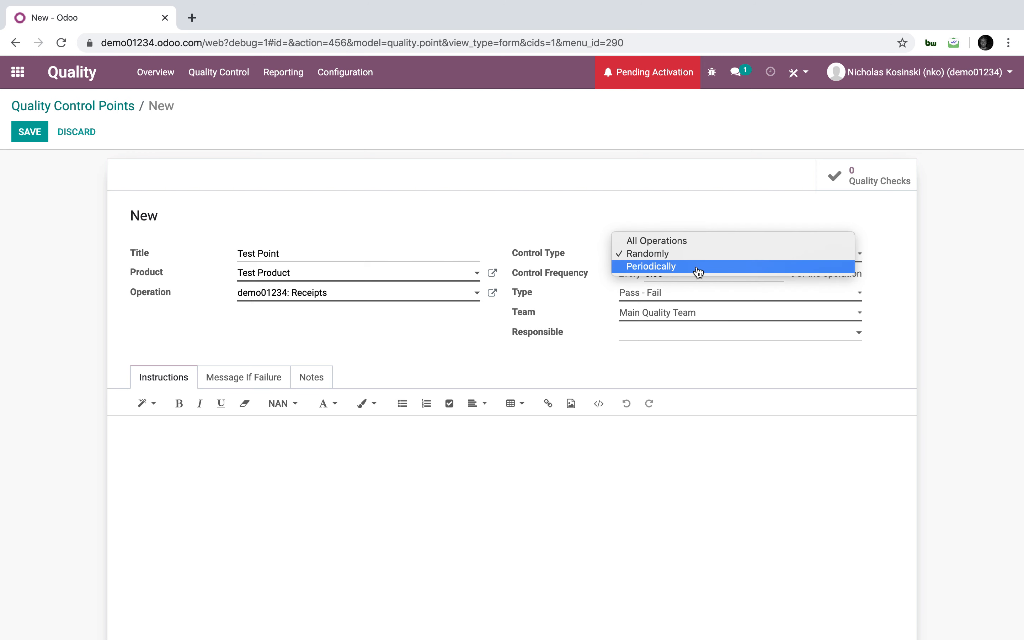
pyautogui.click(703, 266)
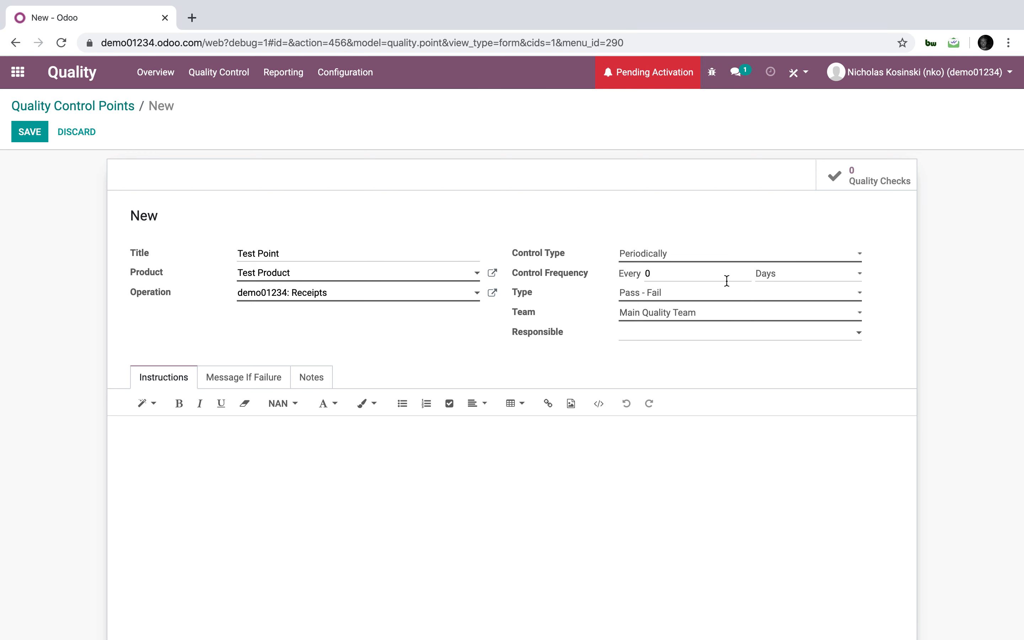
pyautogui.click(676, 256)
pyautogui.click(635, 253)
pyautogui.click(658, 256)
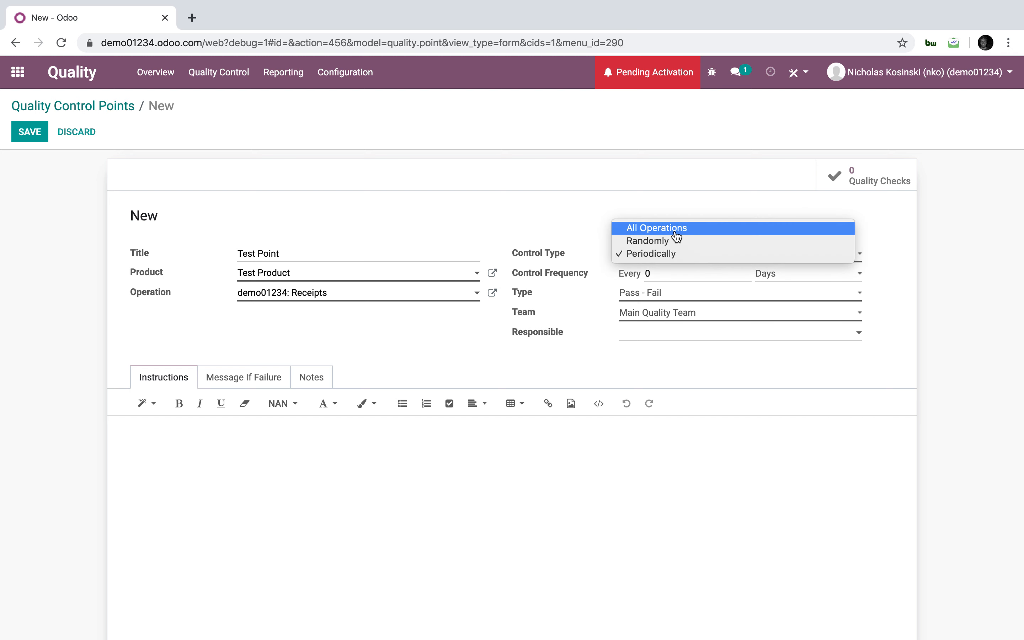
pyautogui.click(676, 236)
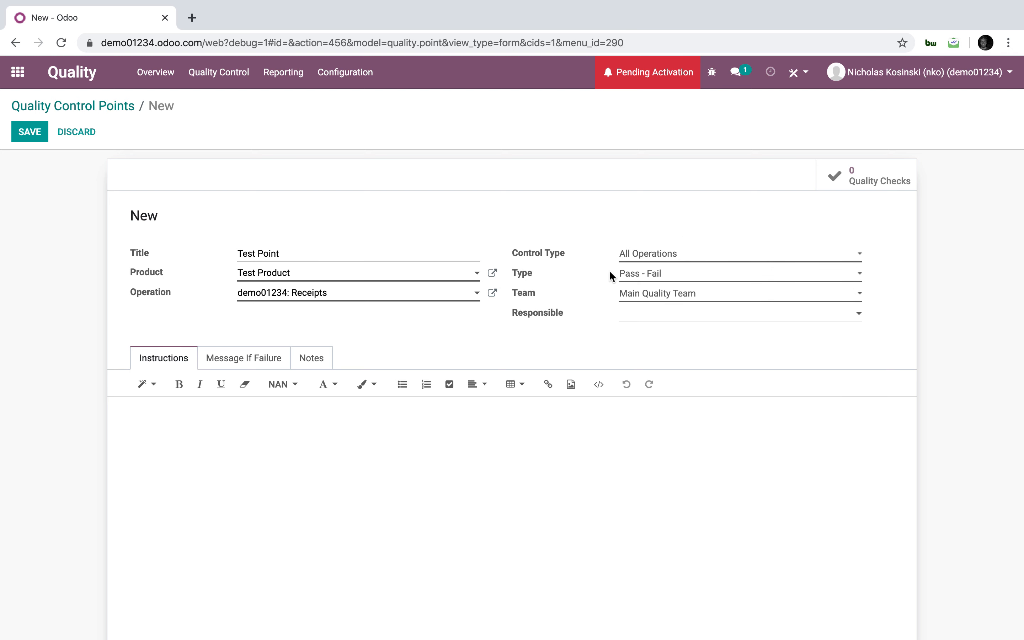
pyautogui.click(626, 274)
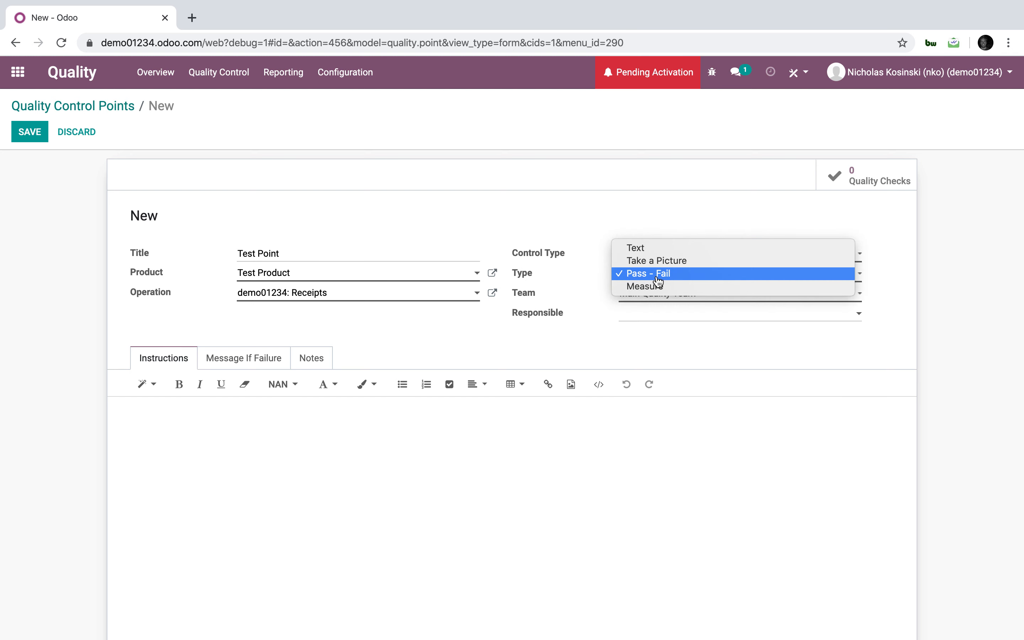
pyautogui.click(715, 280)
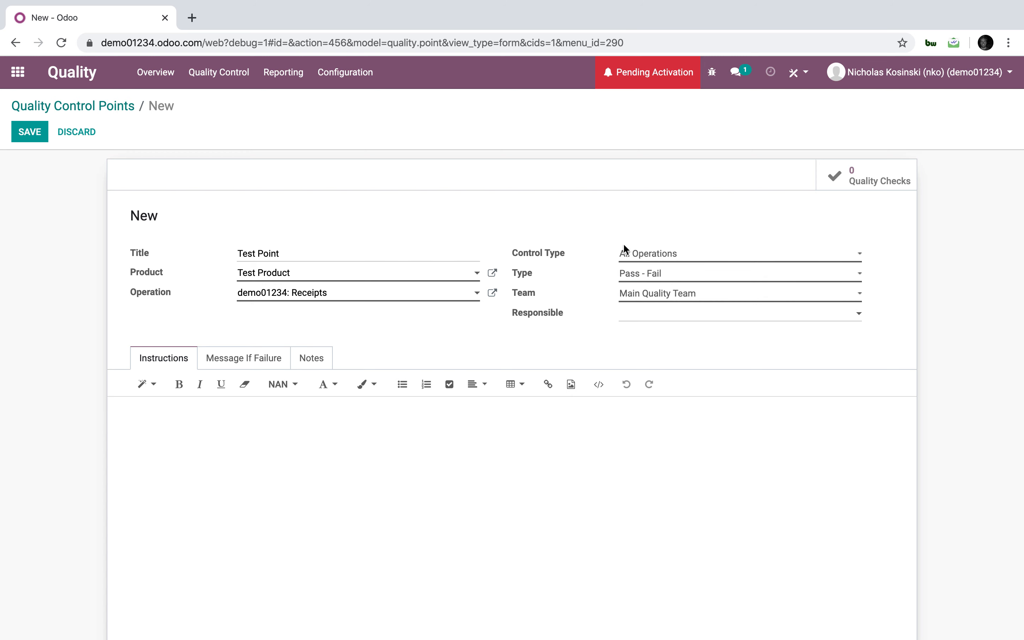
# Write the control point instructions "Make sure to check the product to see if it is broken." in bold.
pyautogui.click(493, 467)
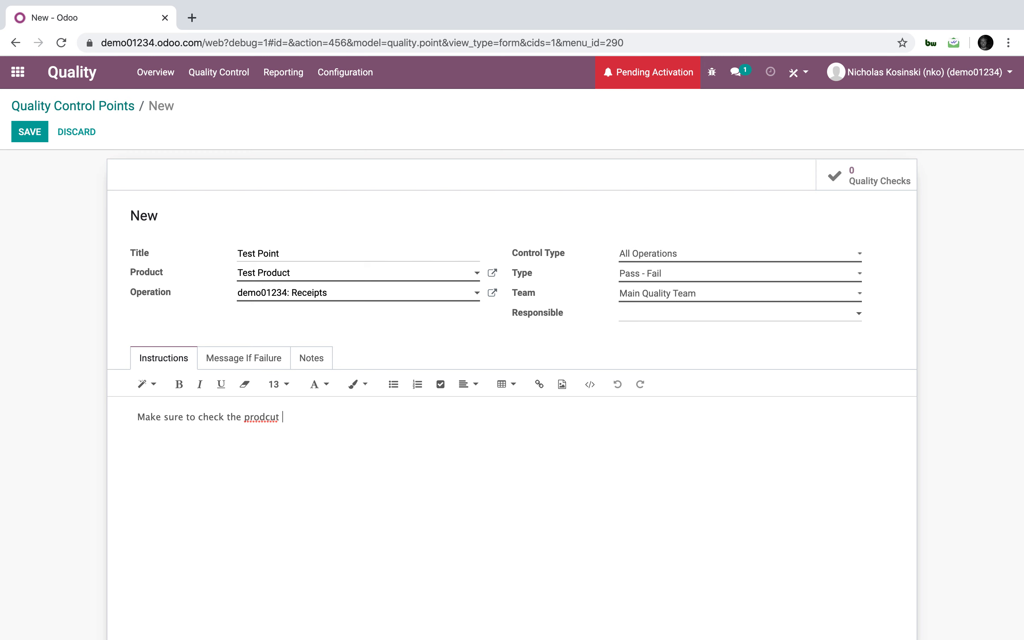
pyautogui.press('BackSpace')
pyautogui.press('BackSpace')
pyautogui.press('BackSpace')
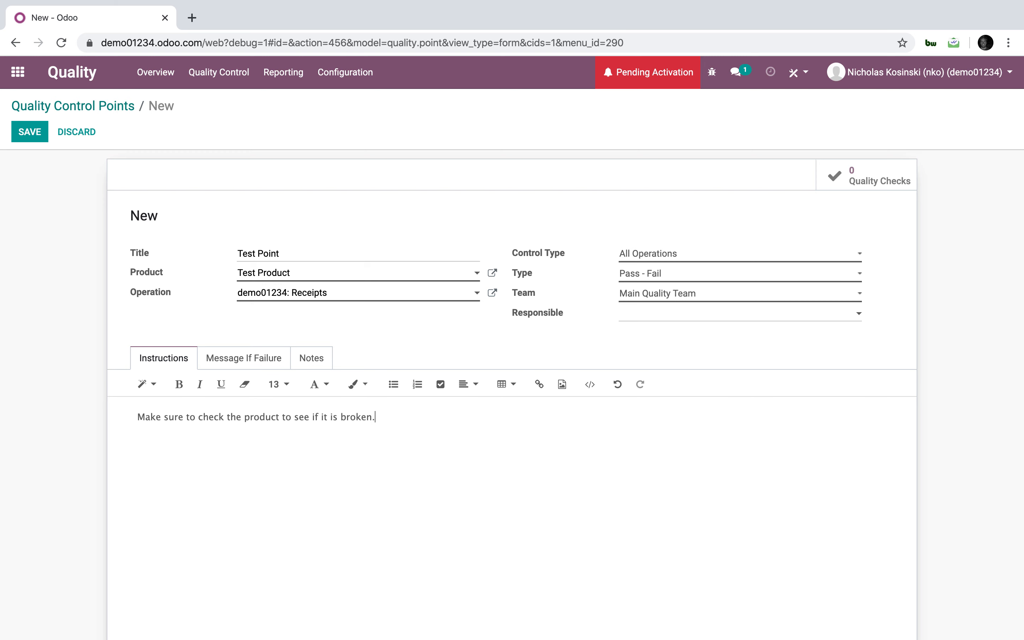
pyautogui.tripleClick(254, 419)
pyautogui.click(179, 384)
pyautogui.click(369, 433)
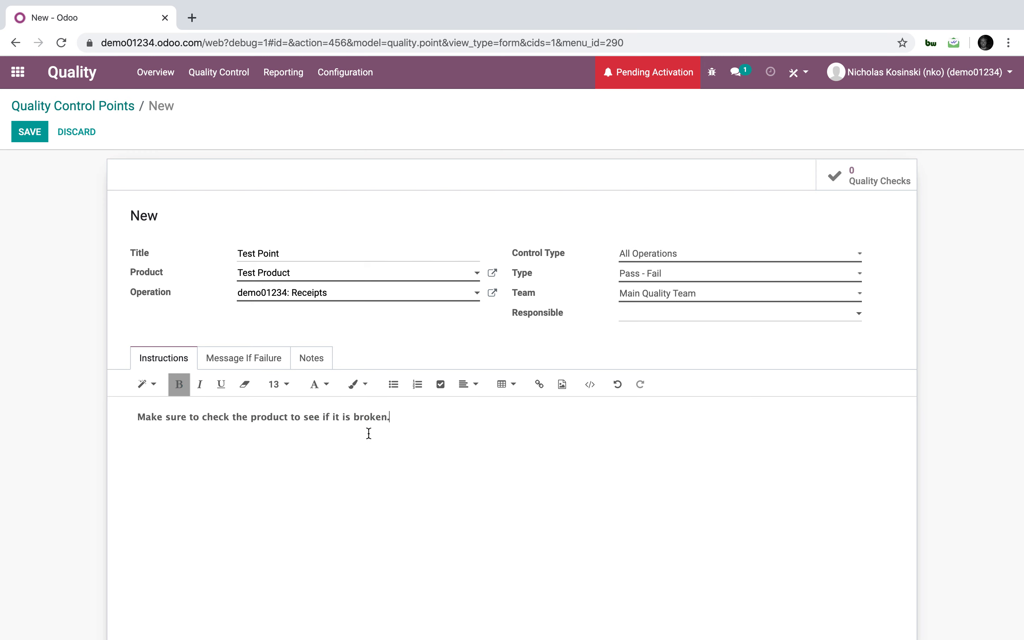
# Try a failure message beginning "If failure,", clear it, and view the control point's notes.
pyautogui.click(286, 372)
pyautogui.click(307, 465)
pyautogui.write('If f')
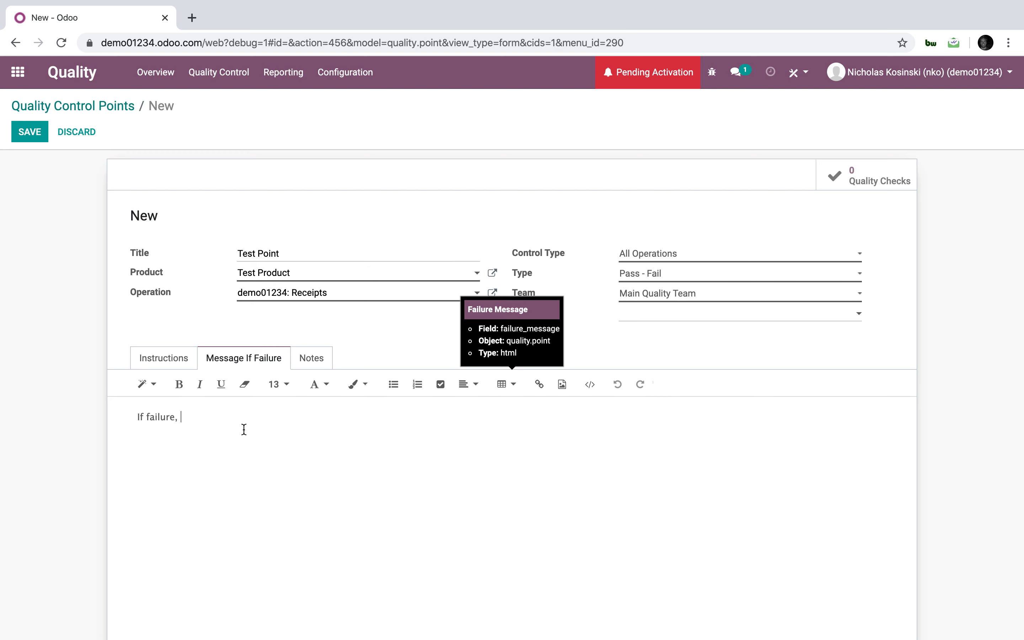
pyautogui.write('ailure,')
pyautogui.moveTo(237, 429); pyautogui.dragTo(80, 395)
pyautogui.press('BackSpace')
pyautogui.click(324, 356)
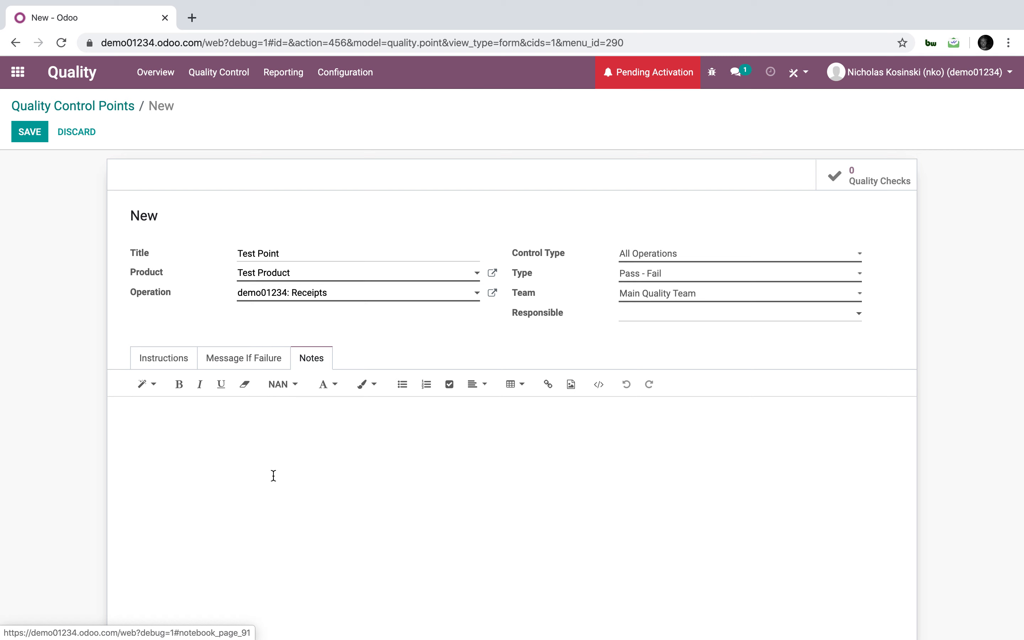
# Return to the instructions and save the Test Point quality control point.
pyautogui.click(161, 358)
pyautogui.click(35, 129)
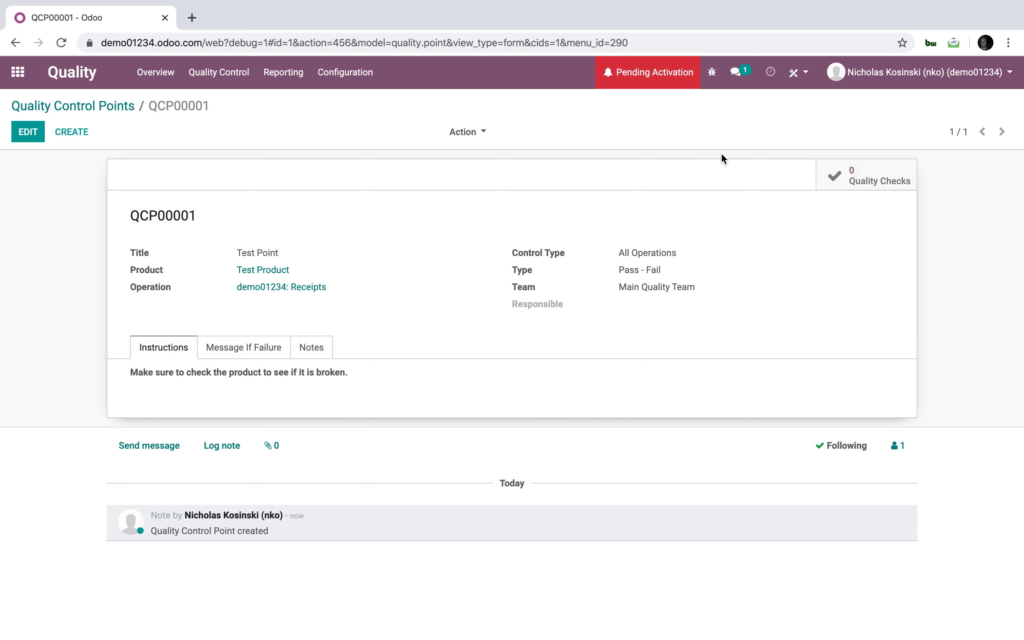
# Open a blank quality check form to examine the fields for creating a check manually.
pyautogui.click(226, 73)
pyautogui.click(223, 120)
pyautogui.click(32, 132)
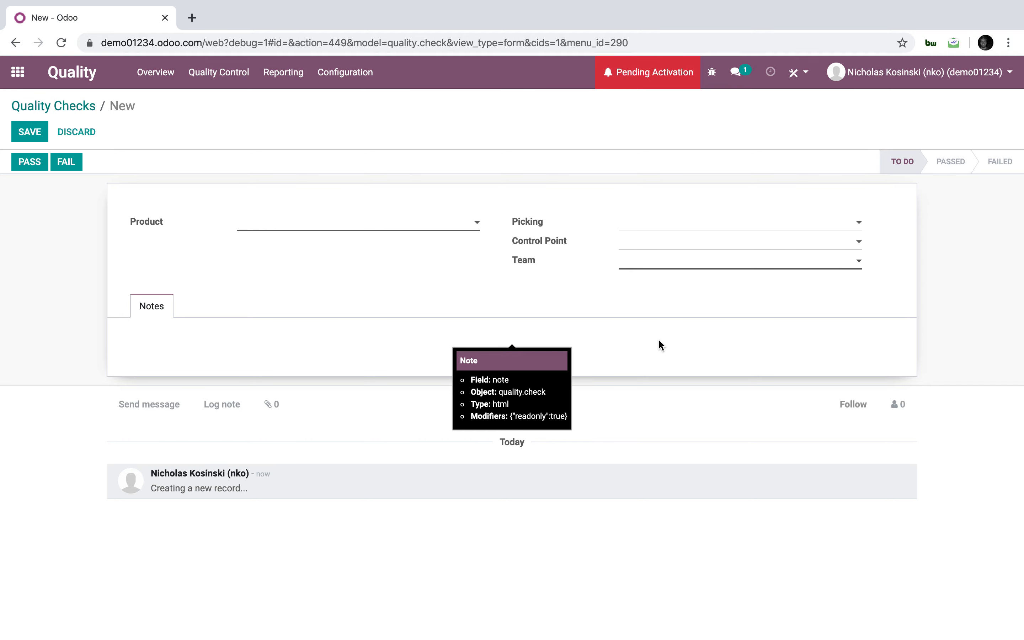
# Create a new receipt in the Inventory app with a line for Test Product and save it.
pyautogui.click(20, 72)
pyautogui.write('invent')
pyautogui.press('Return')
pyautogui.click(74, 222)
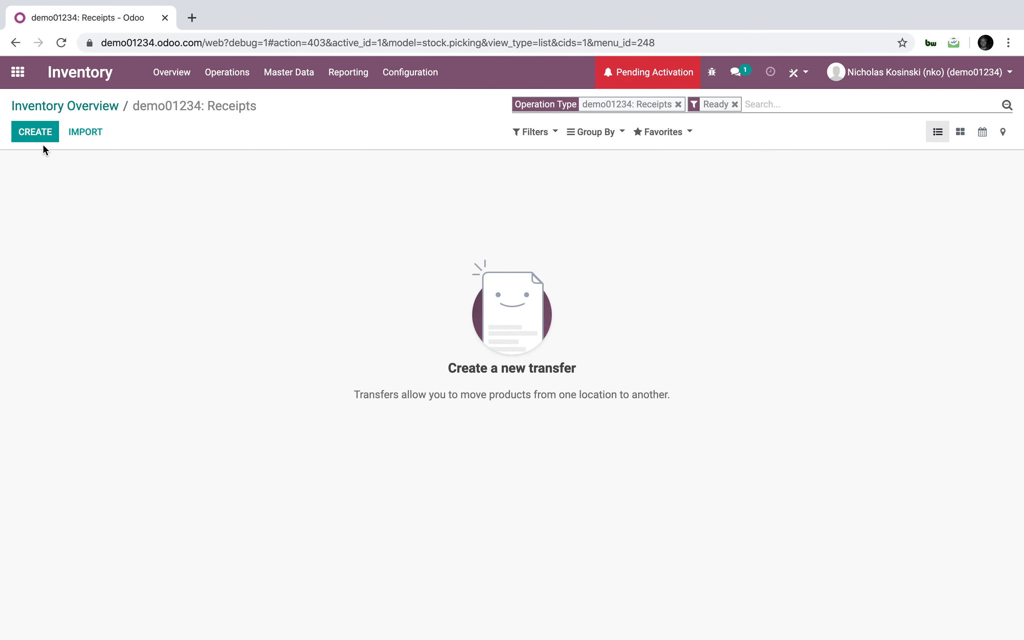
pyautogui.click(42, 139)
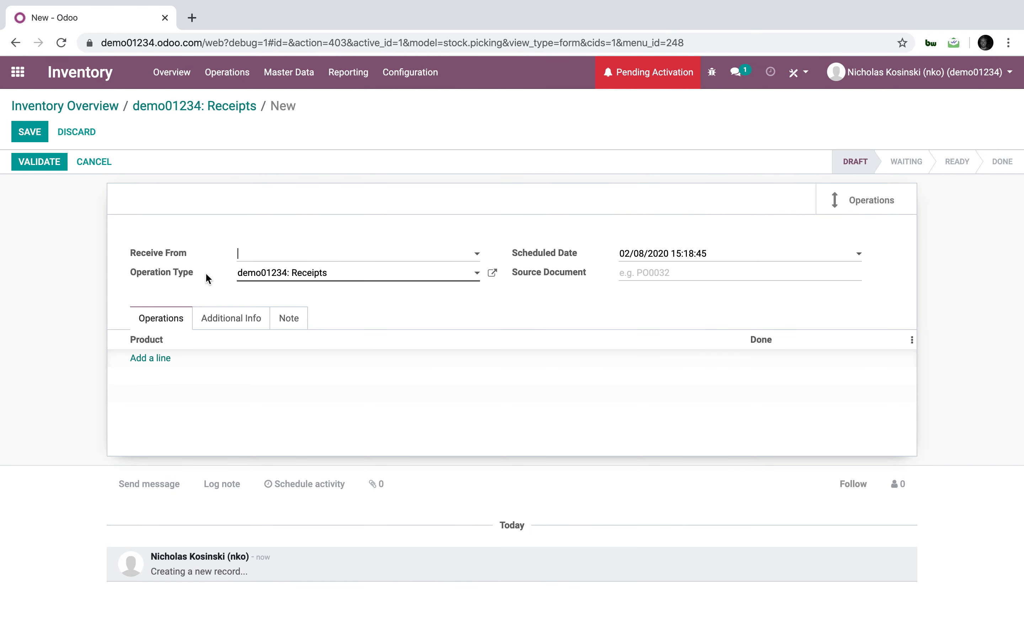
pyautogui.click(158, 358)
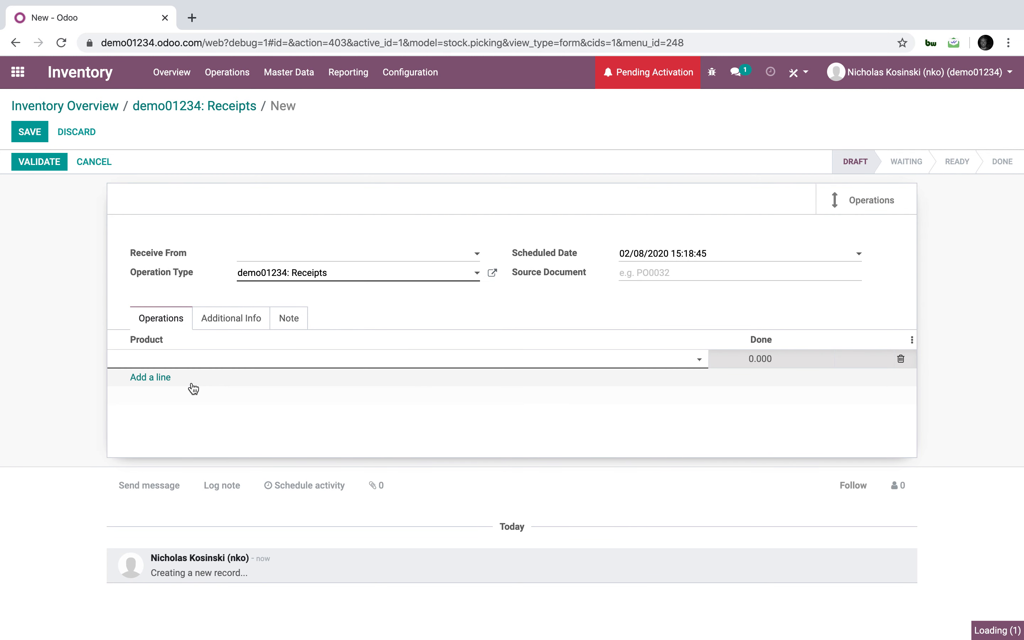
pyautogui.click(36, 134)
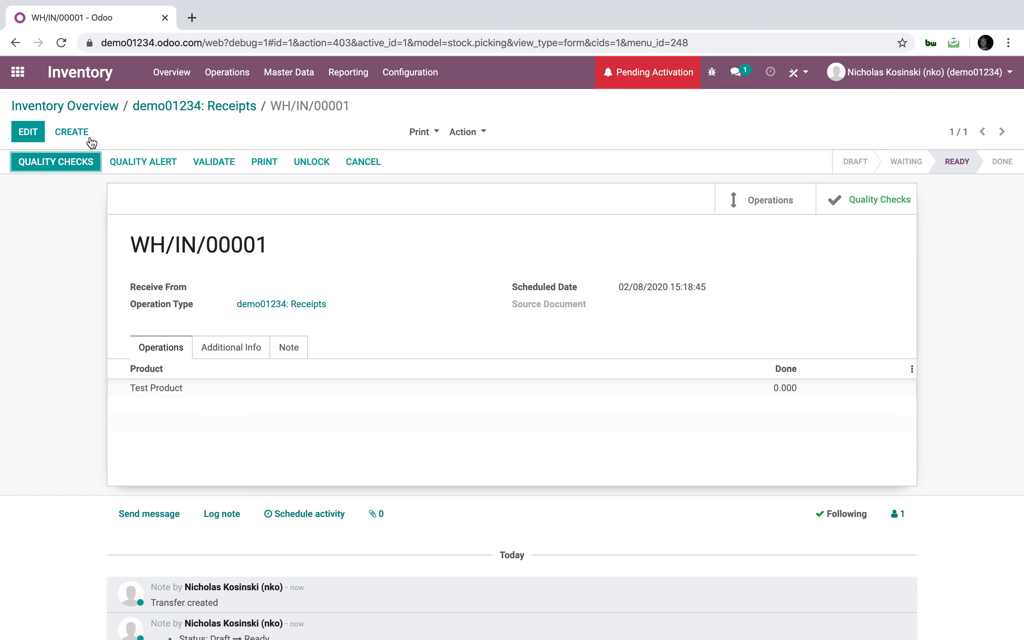
# Set the done quantity of Test Product to 1 on the receipt and save the change.
pyautogui.click(28, 131)
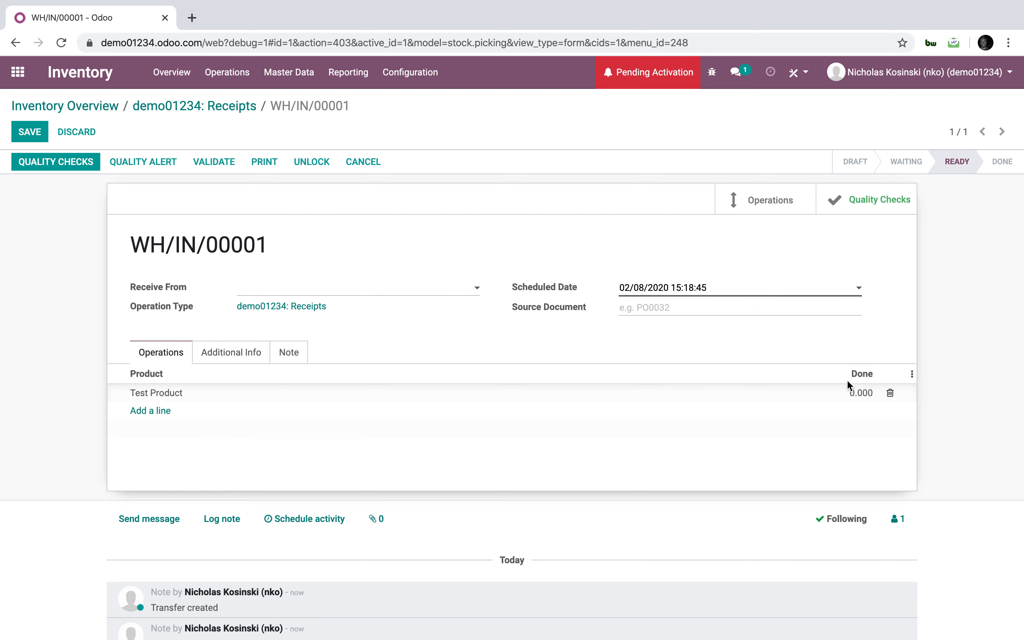
pyautogui.click(858, 396)
pyautogui.write('1')
pyautogui.click(980, 433)
pyautogui.click(30, 132)
# Try to validate the receipt and dismiss the resulting message.
pyautogui.click(213, 162)
pyautogui.moveTo(441, 124); pyautogui.dragTo(301, 120)
pyautogui.click(321, 131)
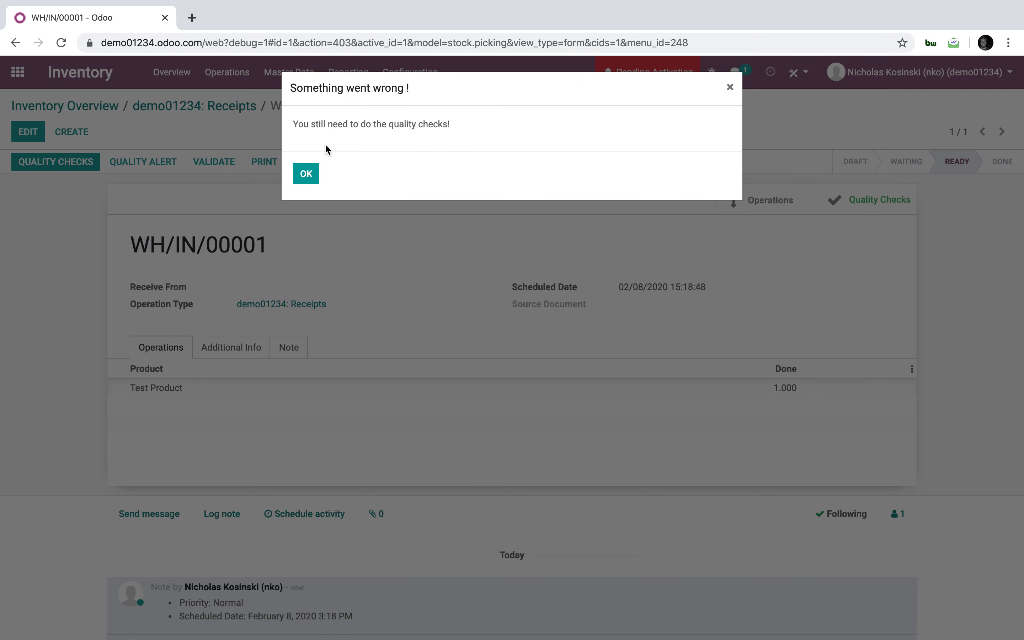
pyautogui.click(306, 174)
# Run the receipt's quality check for Test Product and mark it as passed.
pyautogui.click(78, 162)
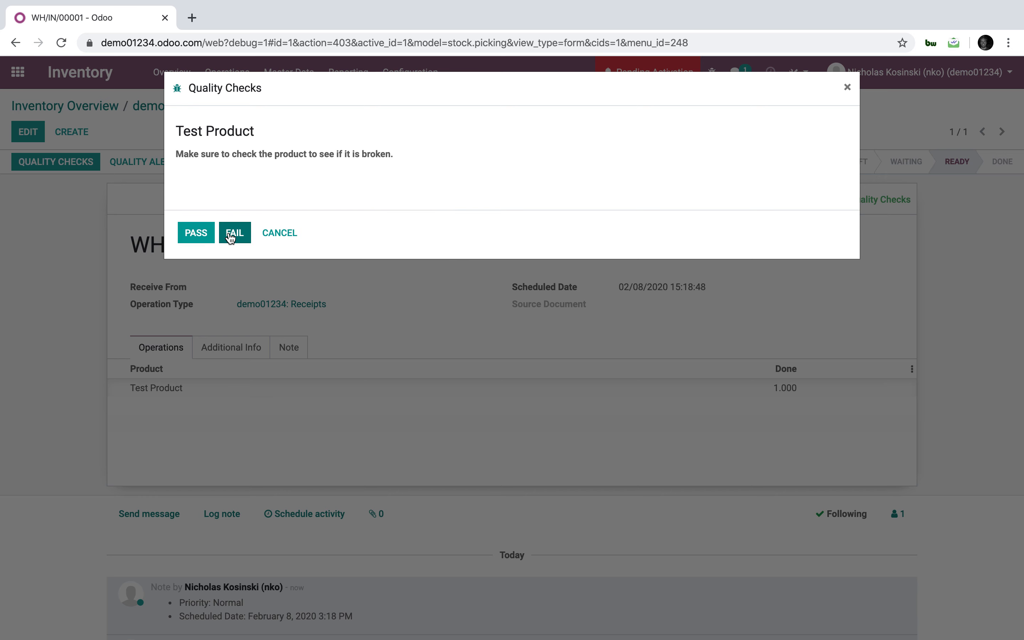
pyautogui.click(195, 233)
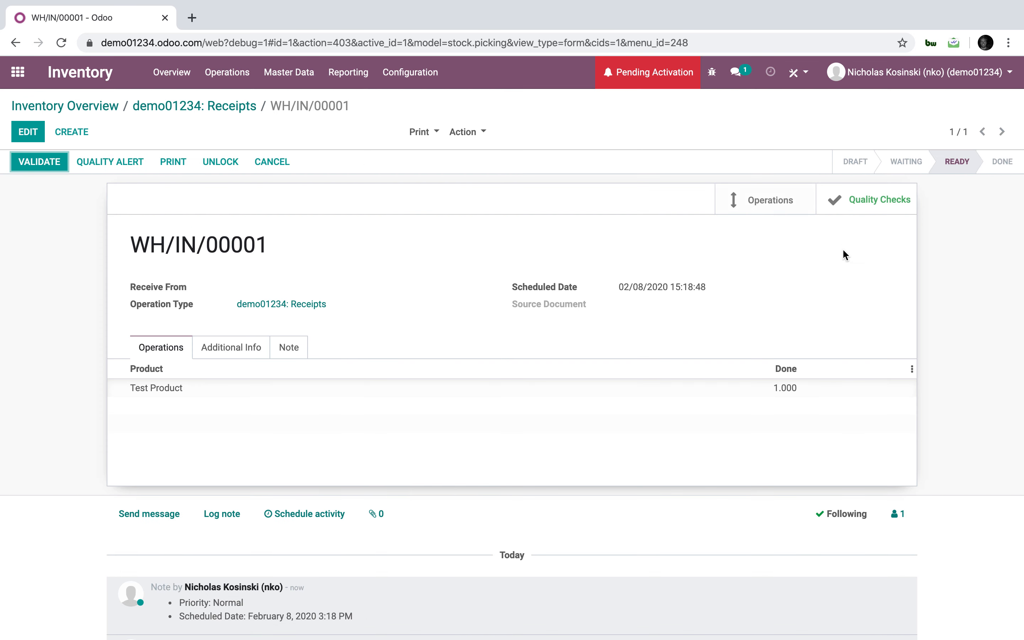
# Open the Test Product quality check in the Quality app and examine its status change, control date and responsible in the log.
pyautogui.click(7, 71)
pyautogui.write('wual')
pyautogui.press('BackSpace')
pyautogui.press('BackSpace')
pyautogui.press('BackSpace')
pyautogui.press('BackSpace')
pyautogui.write('qu')
pyautogui.press('Return')
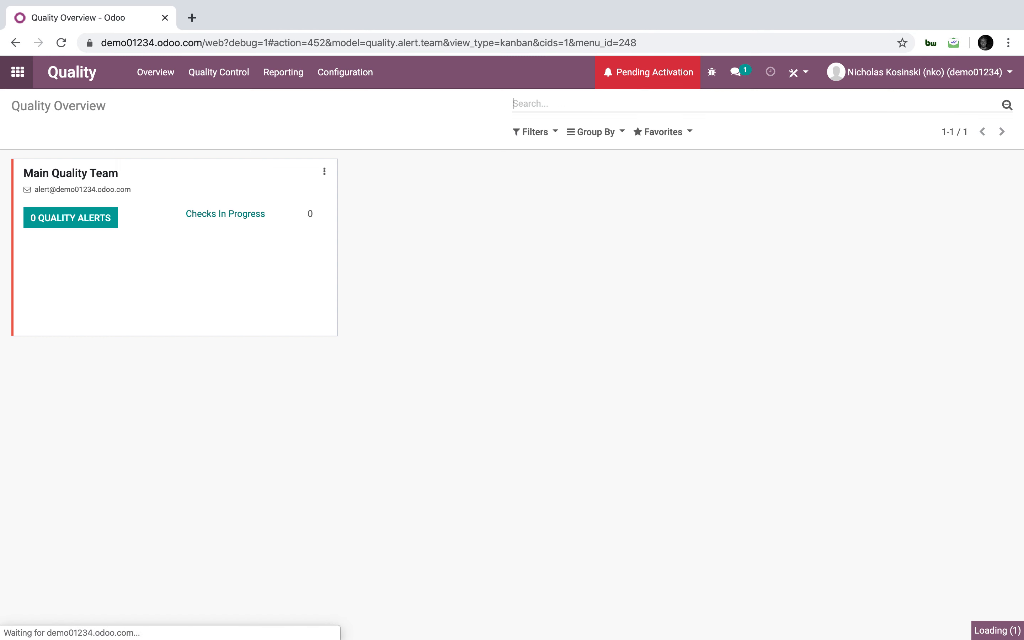
pyautogui.click(231, 83)
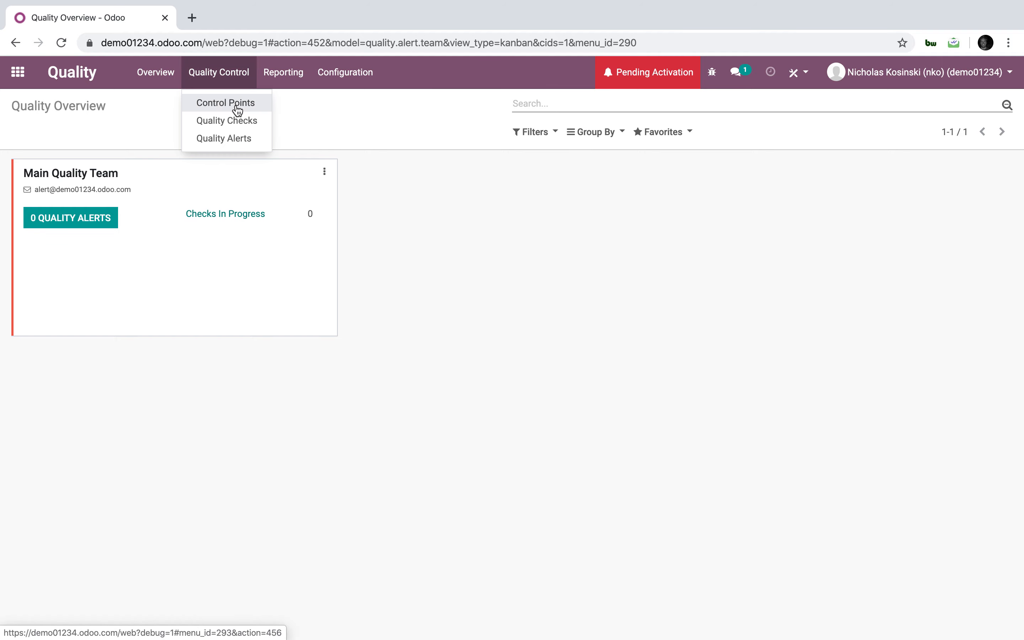
pyautogui.click(236, 120)
pyautogui.click(239, 198)
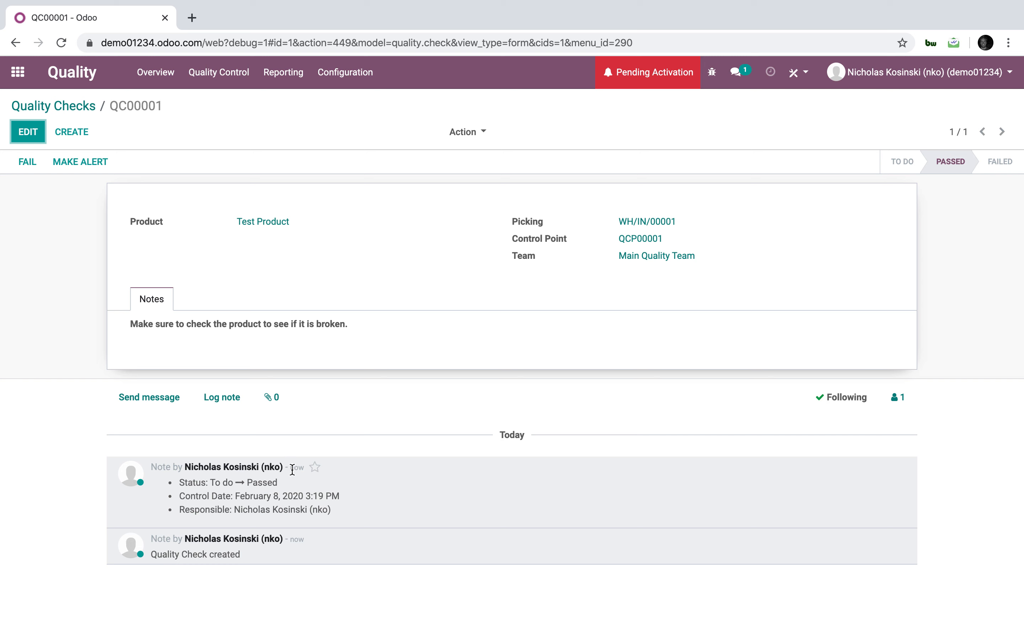
pyautogui.moveTo(335, 493); pyautogui.dragTo(309, 493)
pyautogui.click(309, 494)
# Install the Studio app and confirm the installation.
pyautogui.click(794, 73)
pyautogui.click(806, 126)
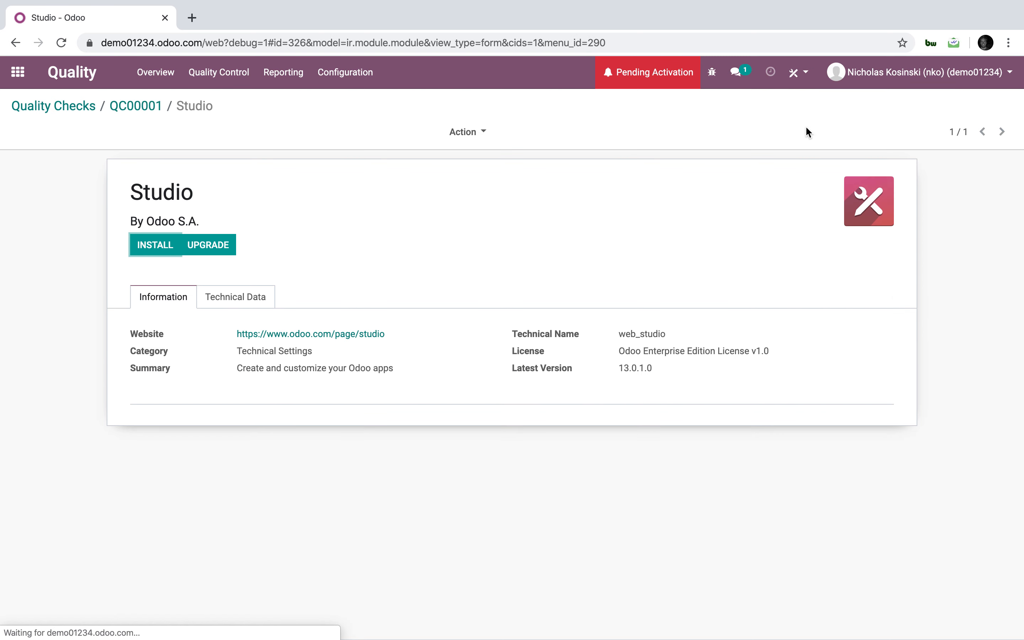
pyautogui.click(165, 250)
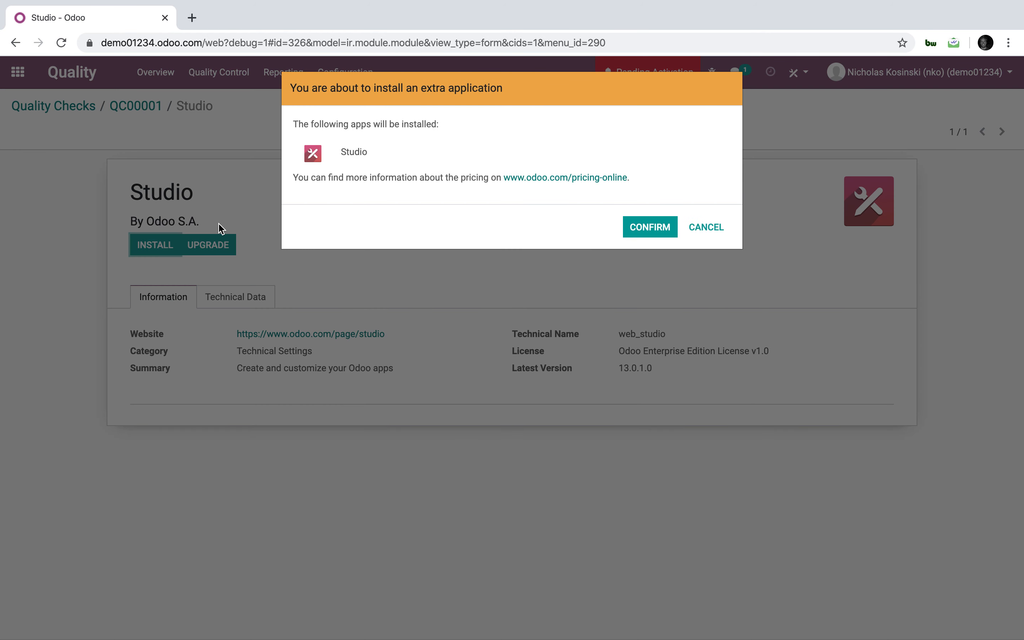
pyautogui.click(644, 227)
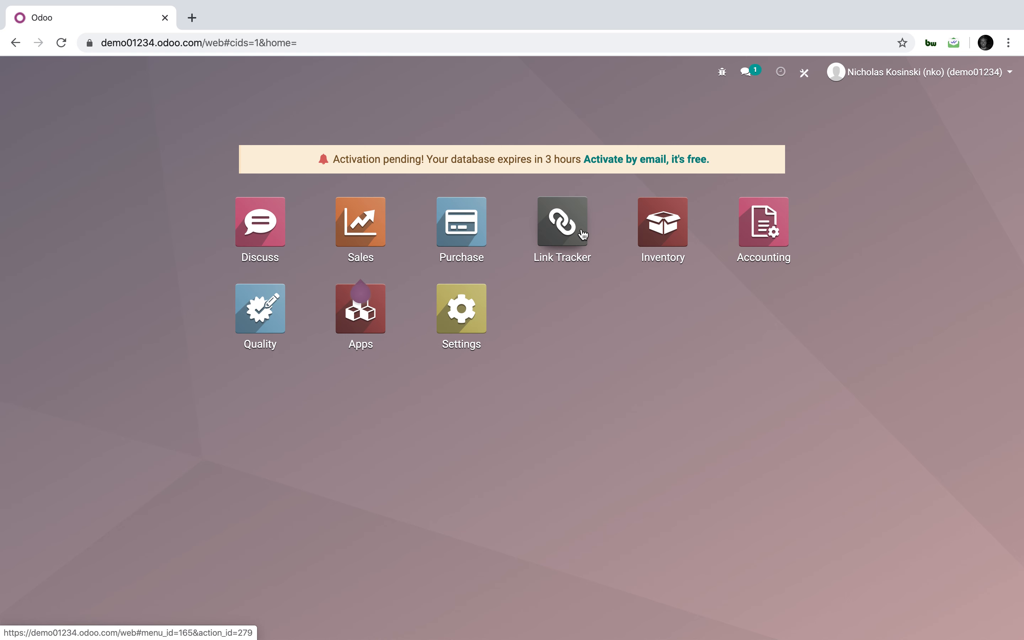
# Reopen the Test Product quality check in the Quality app and start customizing its form in Studio.
pyautogui.write('quality')
pyautogui.press('Down')
pyautogui.press('Down')
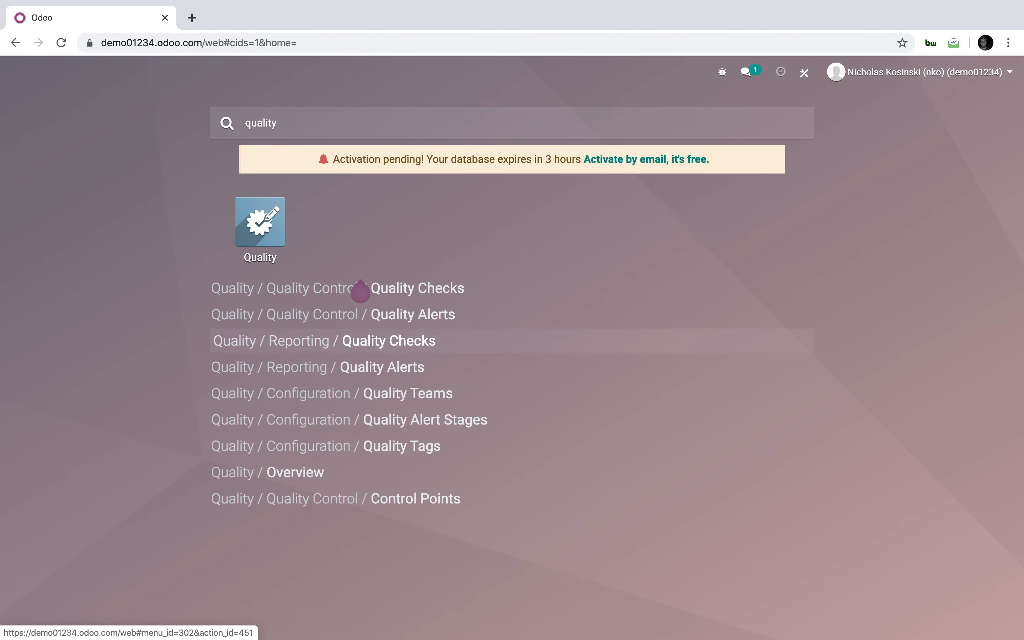
pyautogui.press('Return')
pyautogui.click(220, 73)
pyautogui.click(224, 120)
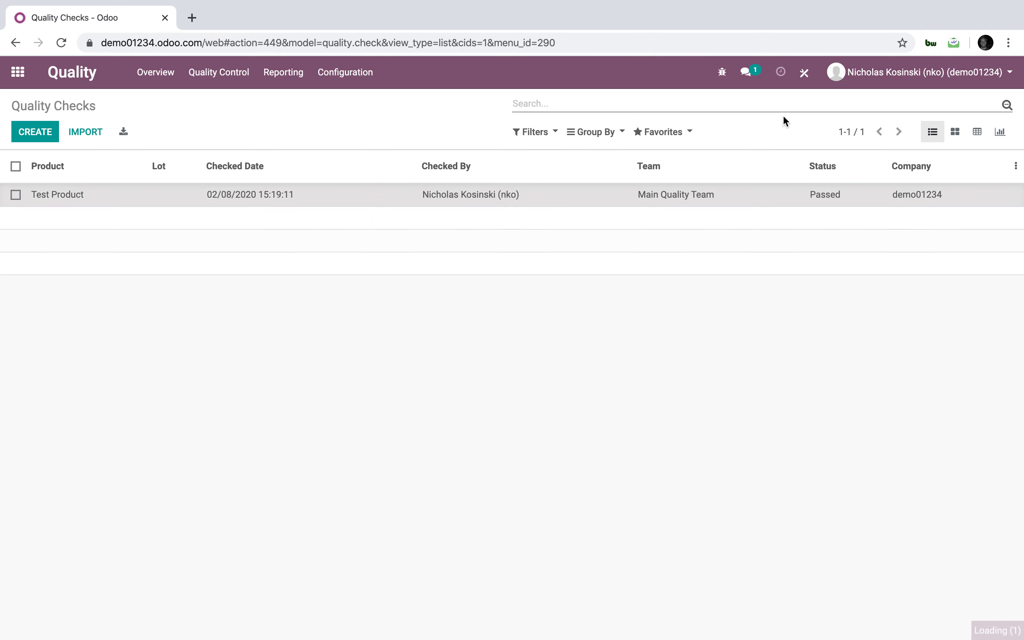
pyautogui.click(803, 81)
# Add a selection field labelled Root below Product with the values Product Damaged, Operator Failure and Misc.
pyautogui.moveTo(186, 392); pyautogui.dragTo(368, 276)
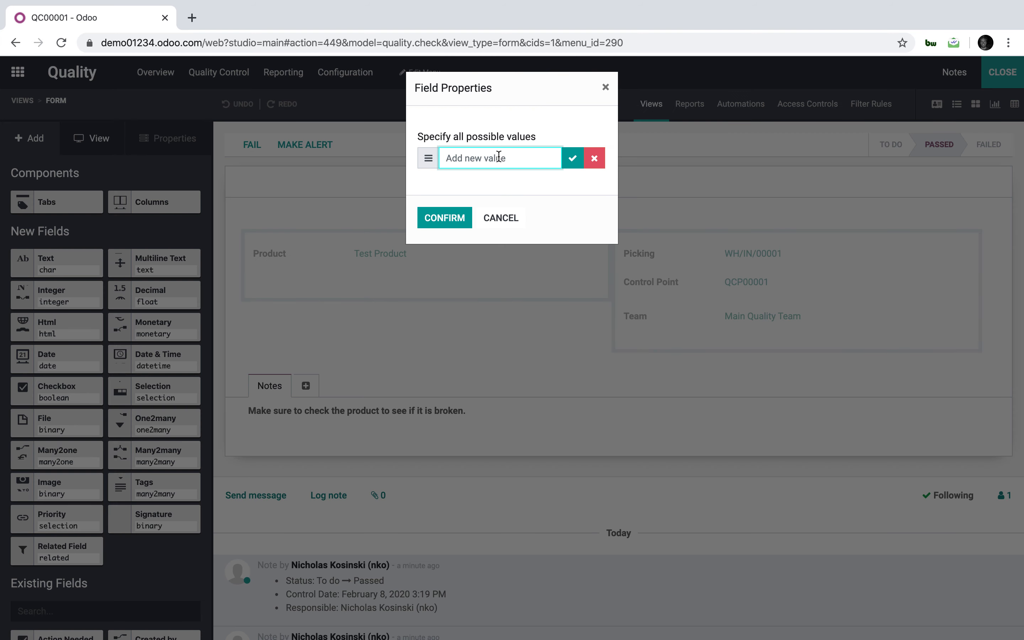
pyautogui.write('Product Damanged')
pyautogui.press('Return')
pyautogui.write('Operator Failure')
pyautogui.press('Return')
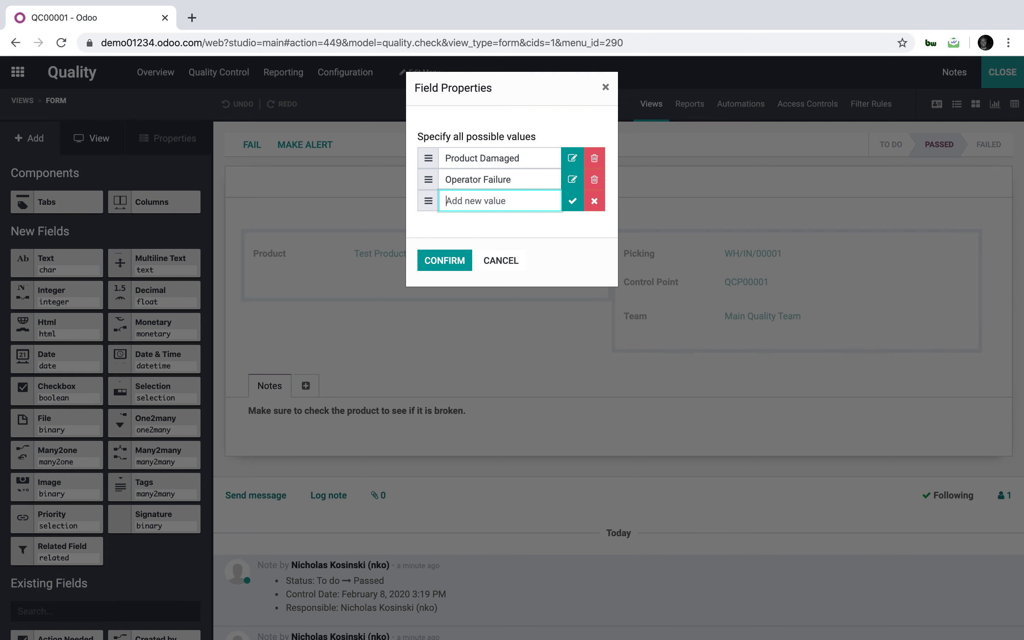
pyautogui.write('Misc')
pyautogui.press('Return')
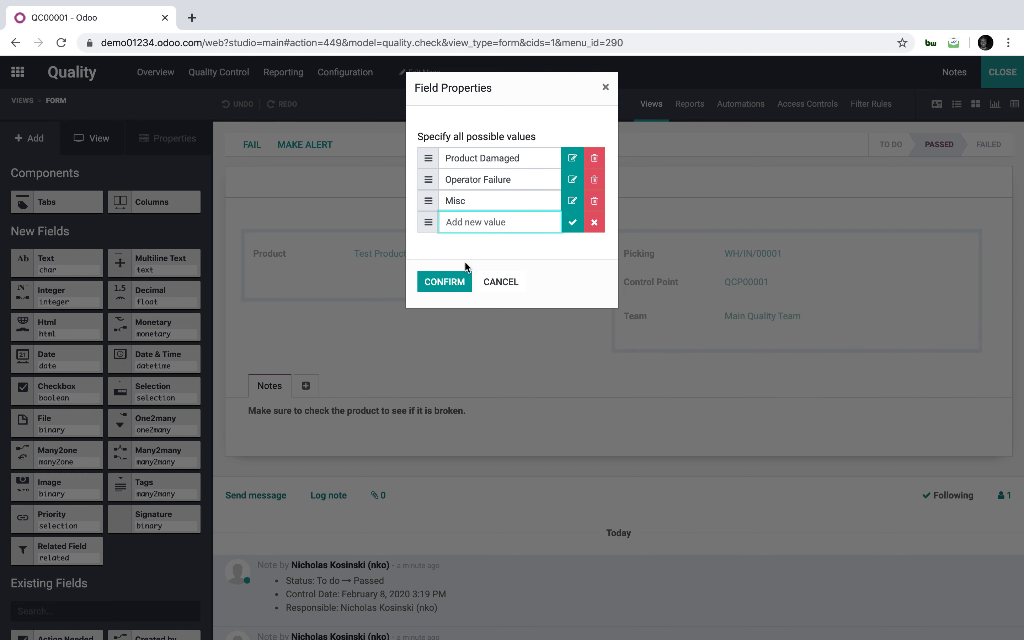
pyautogui.click(450, 283)
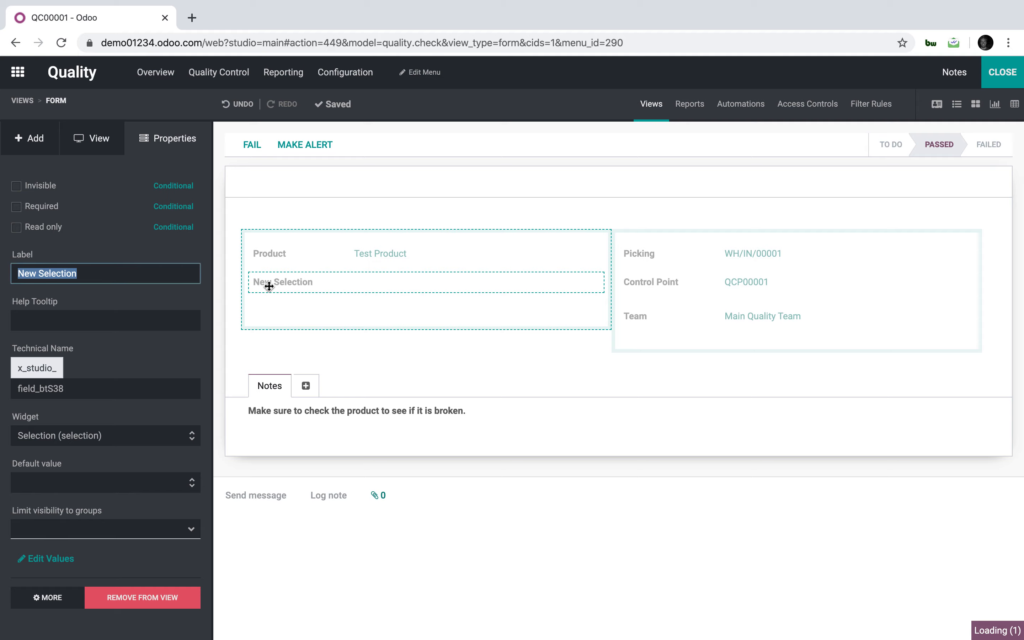
pyautogui.moveTo(267, 283); pyautogui.dragTo(266, 284)
pyautogui.write('Root')
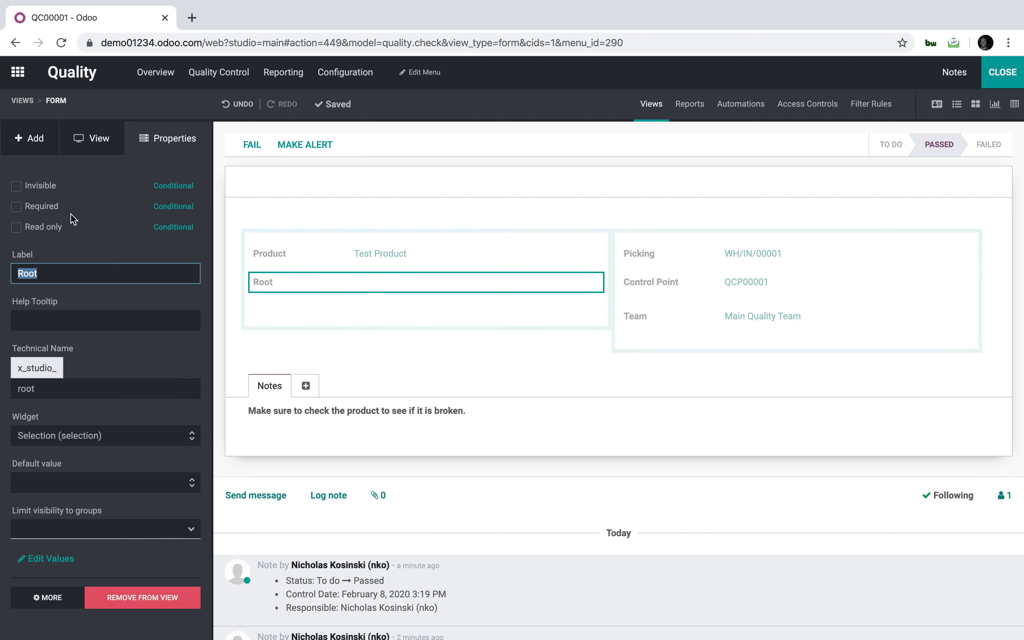
# Add a Many2one field related to Contact below Root and label it Vendor.
pyautogui.click(29, 138)
pyautogui.moveTo(89, 455); pyautogui.dragTo(322, 292)
pyautogui.click(487, 157)
pyautogui.write('cont')
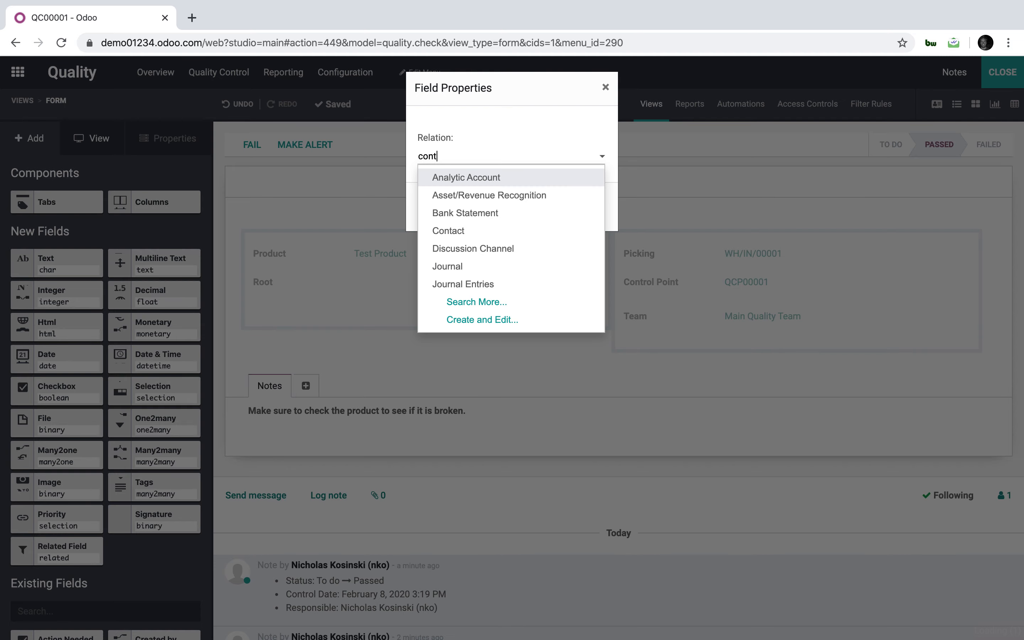
pyautogui.click(486, 183)
pyautogui.click(461, 206)
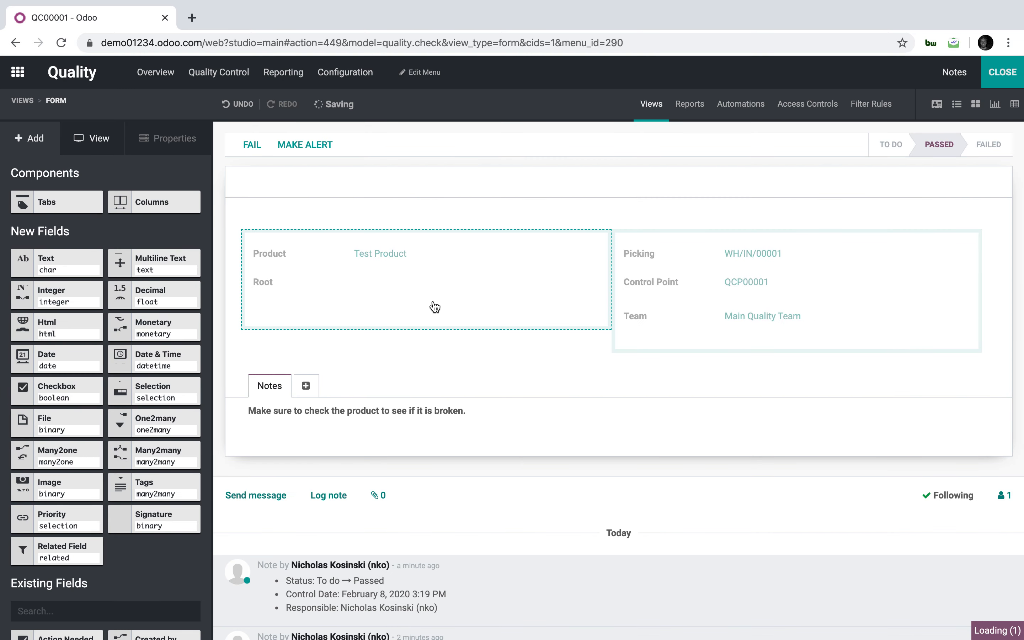
pyautogui.write('Vendor')
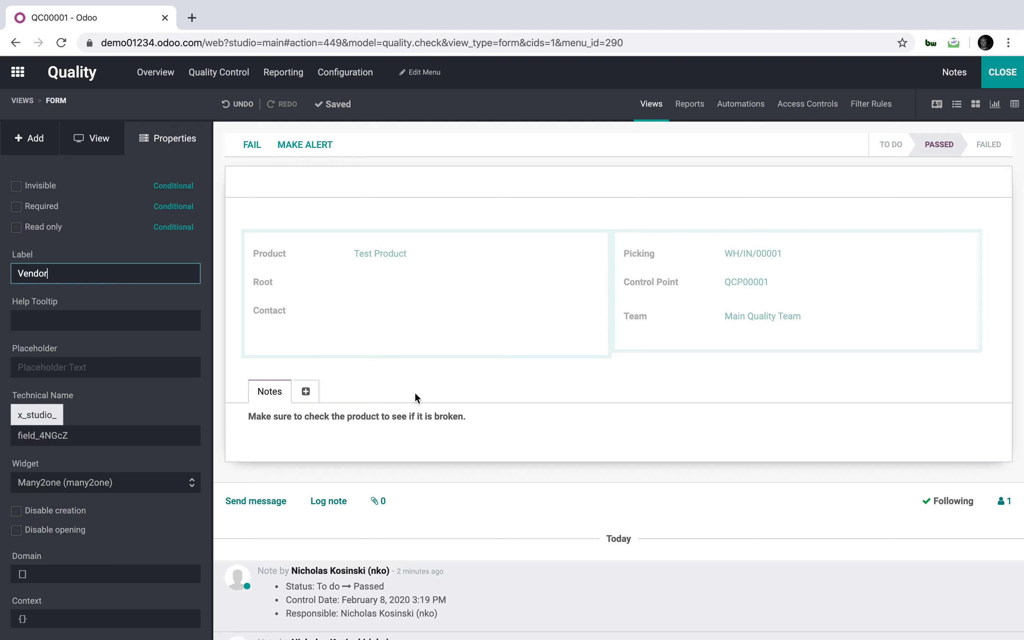
pyautogui.click(415, 396)
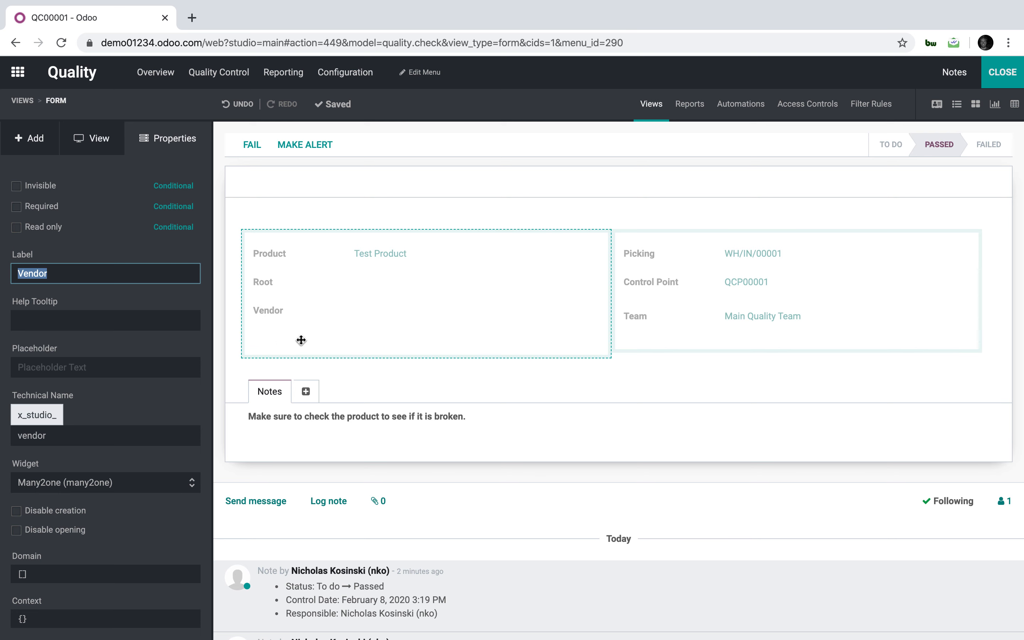
# Leave Studio and view the Root and Vendor fields on the quality check form.
pyautogui.click(993, 84)
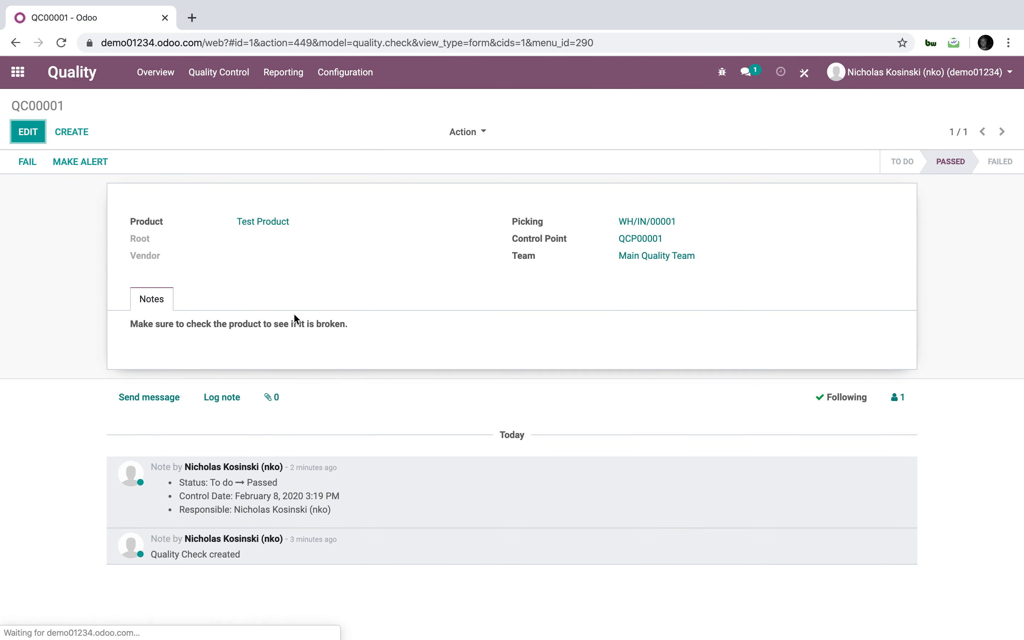
pyautogui.click(804, 71)
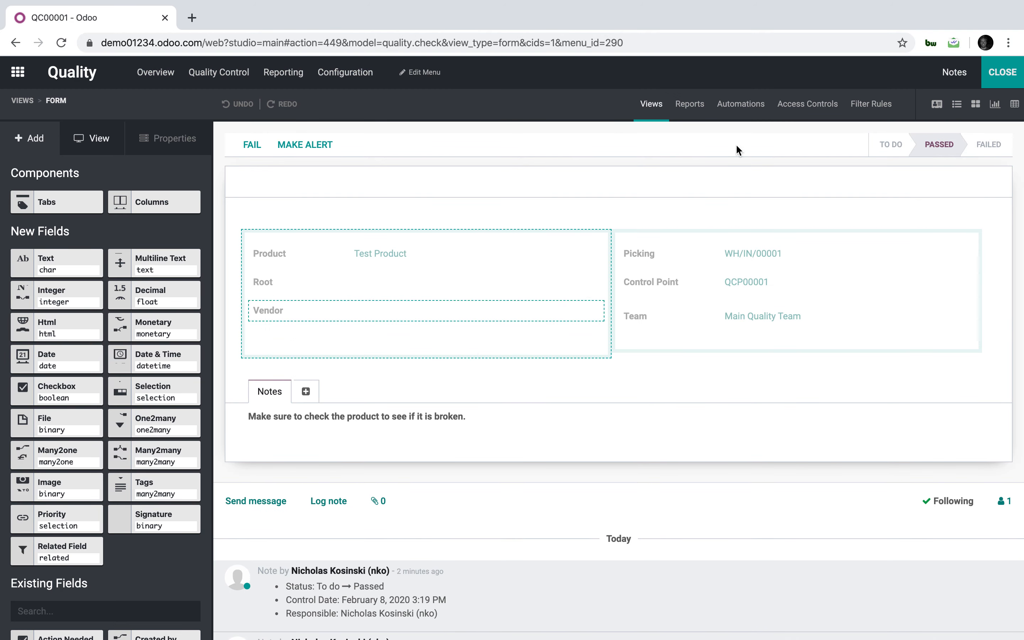
pyautogui.click(1001, 71)
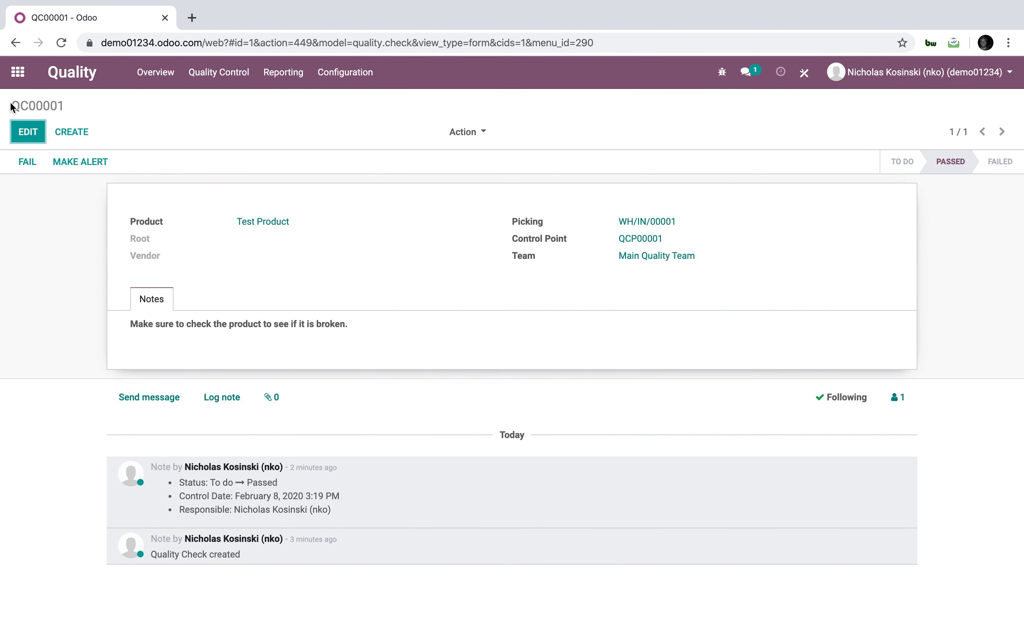
# Open the ready Test Product receipt in the Inventory app and duplicate it.
pyautogui.click(17, 72)
pyautogui.write('inv')
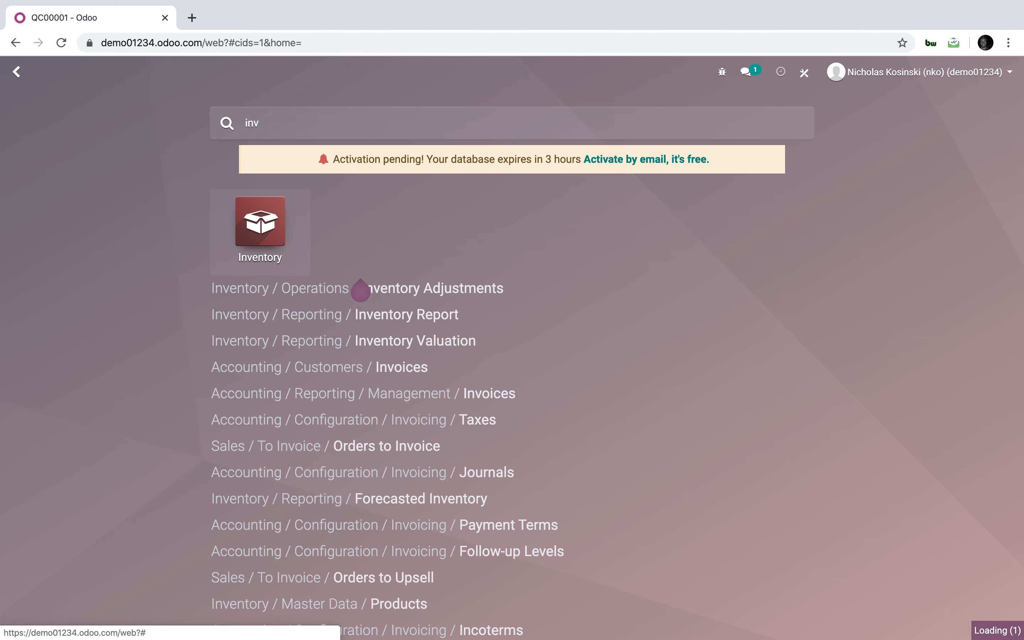
pyautogui.click(62, 217)
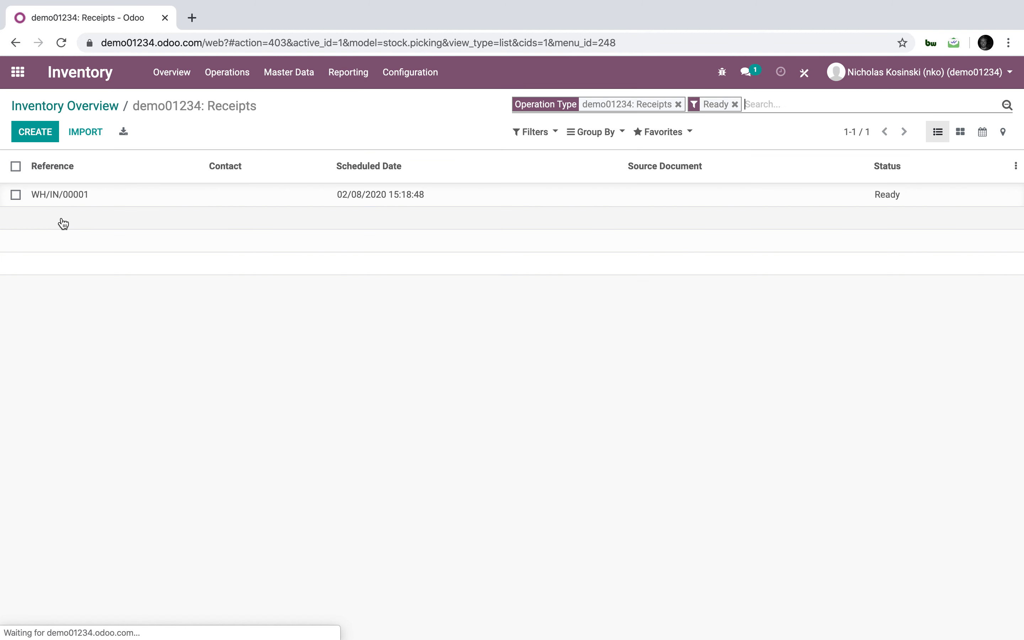
pyautogui.click(120, 197)
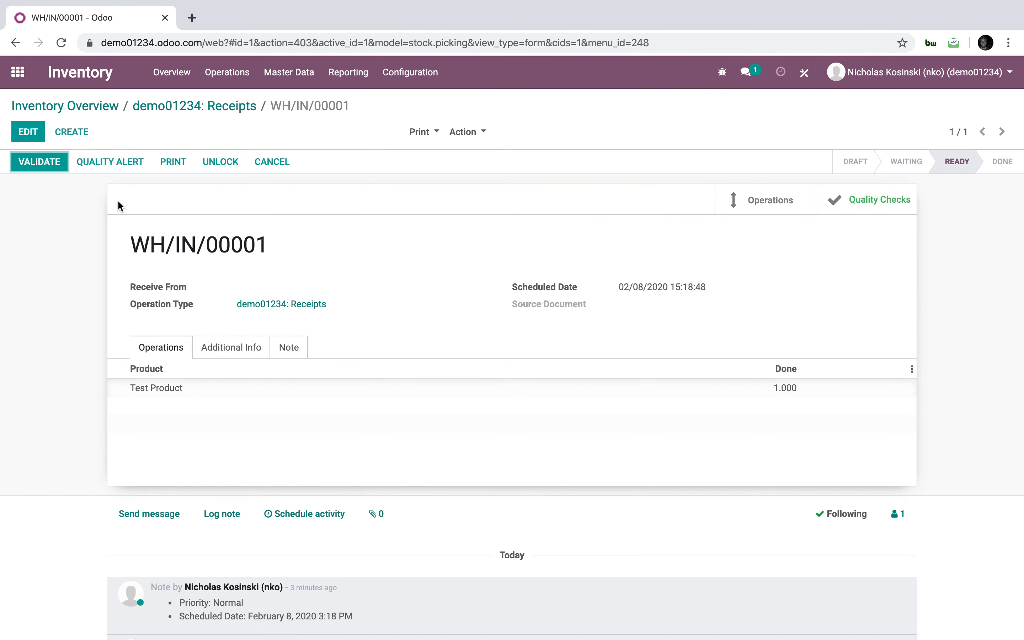
pyautogui.click(478, 133)
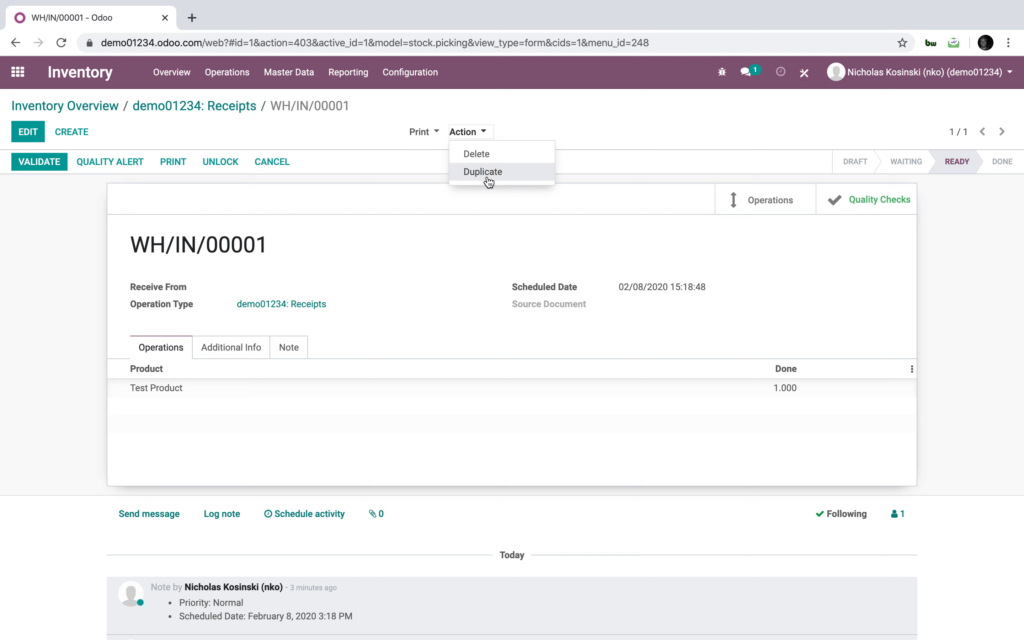
pyautogui.click(486, 174)
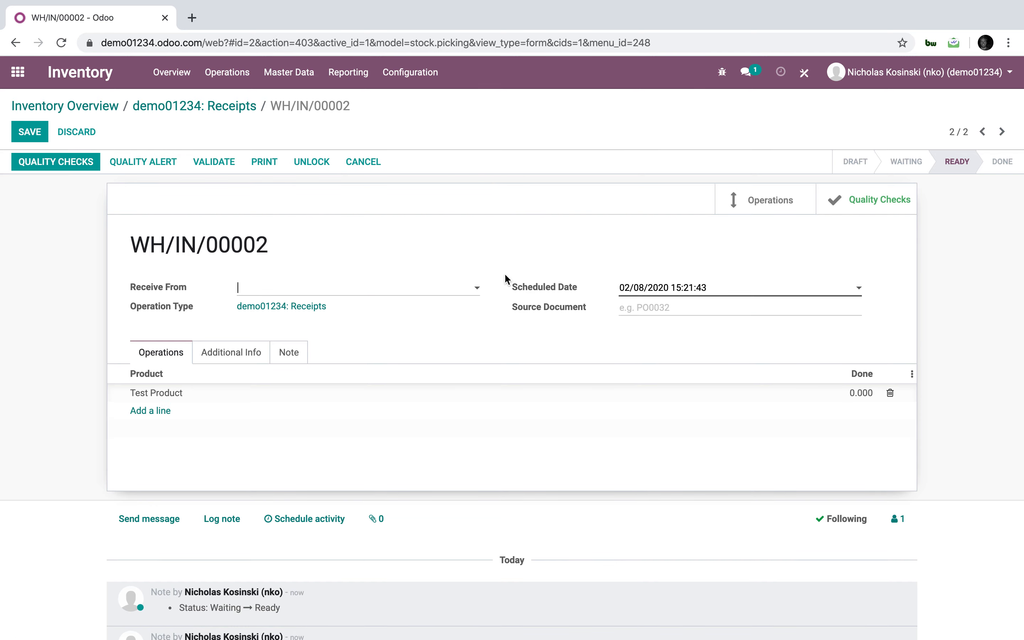
# Set the done quantity of Test Product to 1 on the duplicated receipt and save it.
pyautogui.click(861, 392)
pyautogui.write('1')
pyautogui.click(955, 414)
pyautogui.click(27, 165)
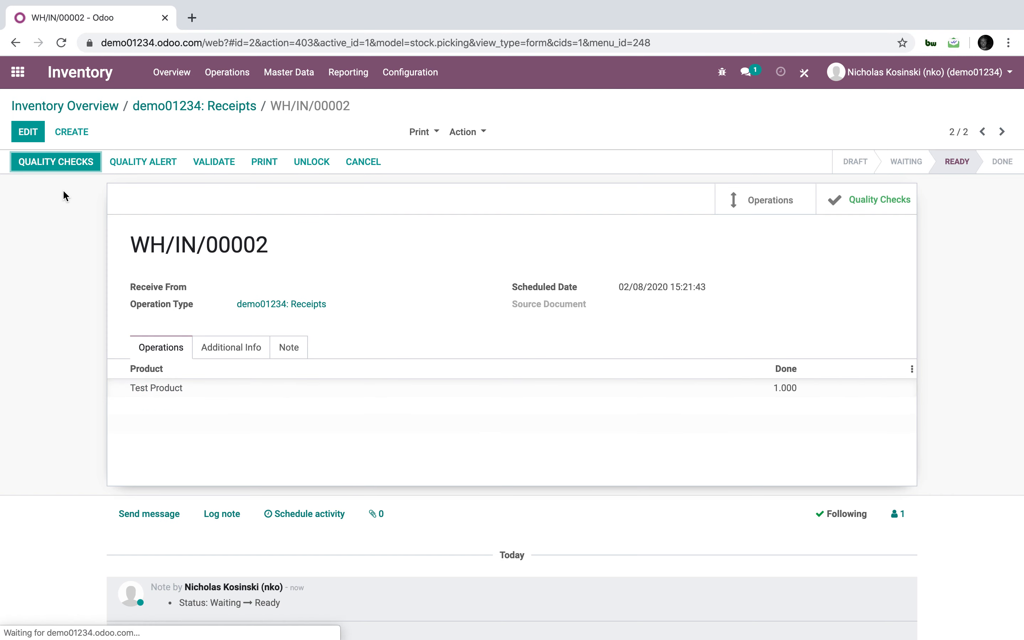
# Run the quality check on the duplicated receipt and mark it as failed.
pyautogui.click(62, 165)
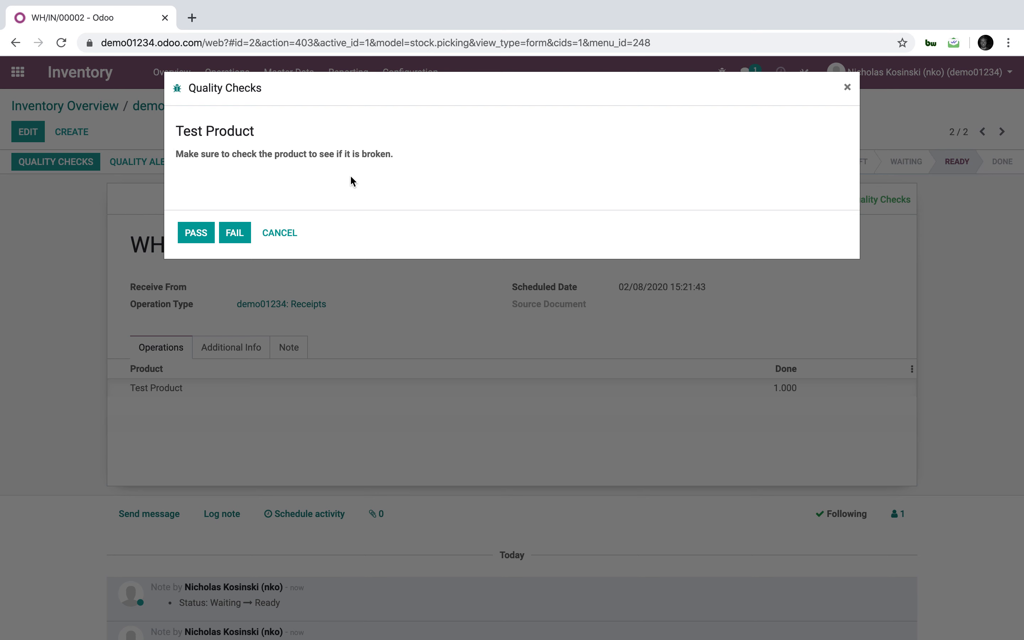
pyautogui.click(176, 88)
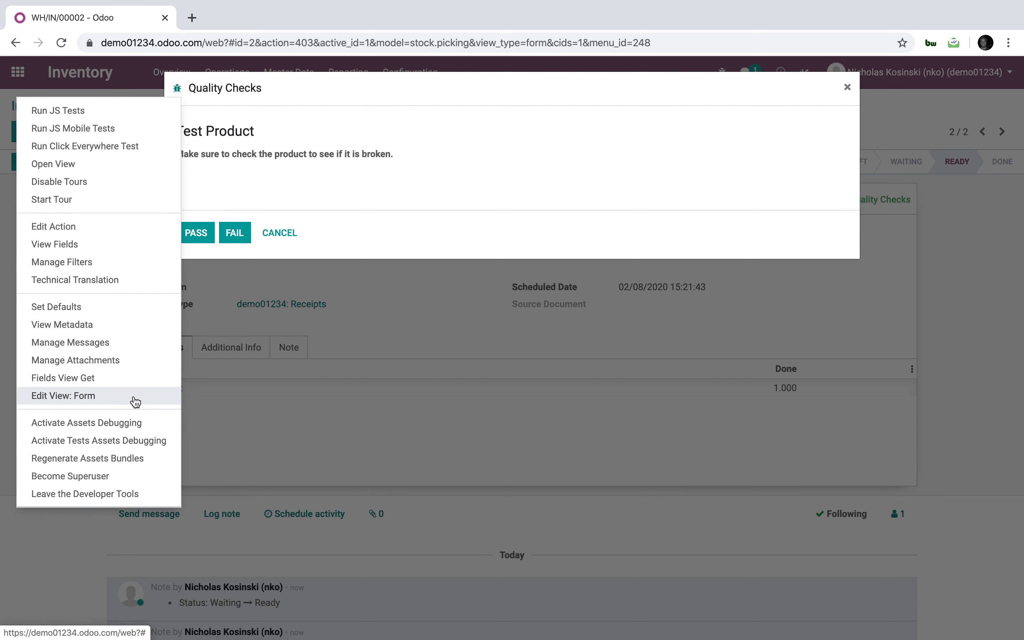
pyautogui.click(388, 218)
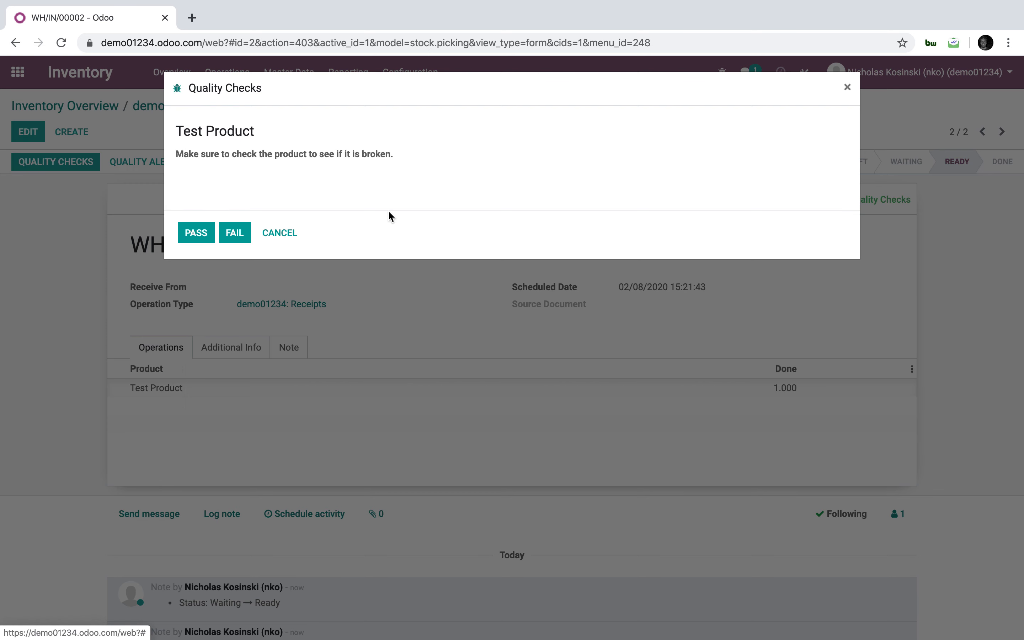
pyautogui.click(232, 236)
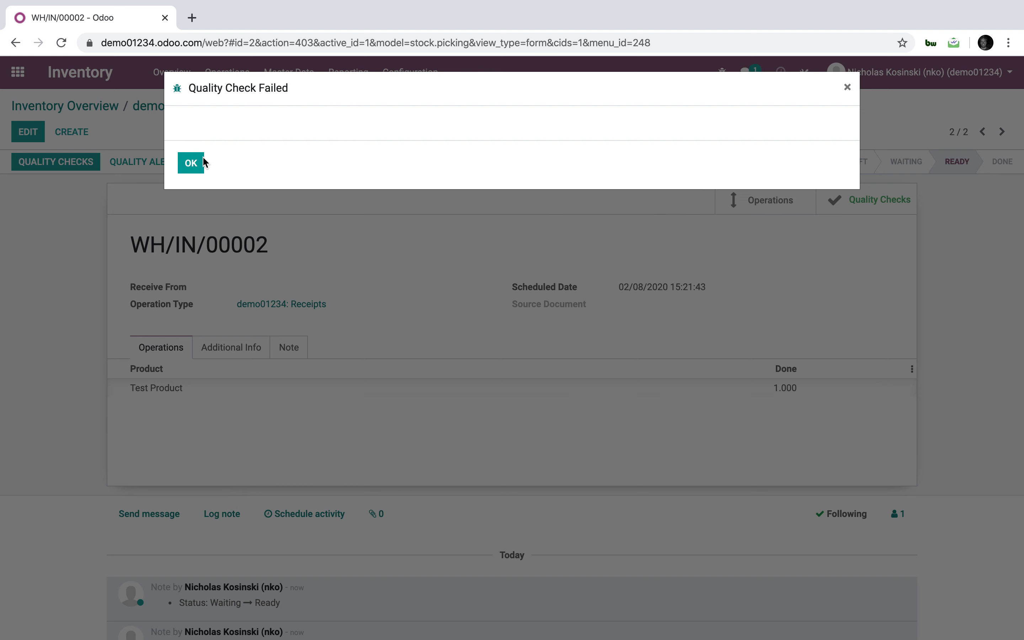
# Open the form view definition of the Quality Check Failed dialog and examine its XML architecture.
pyautogui.click(178, 94)
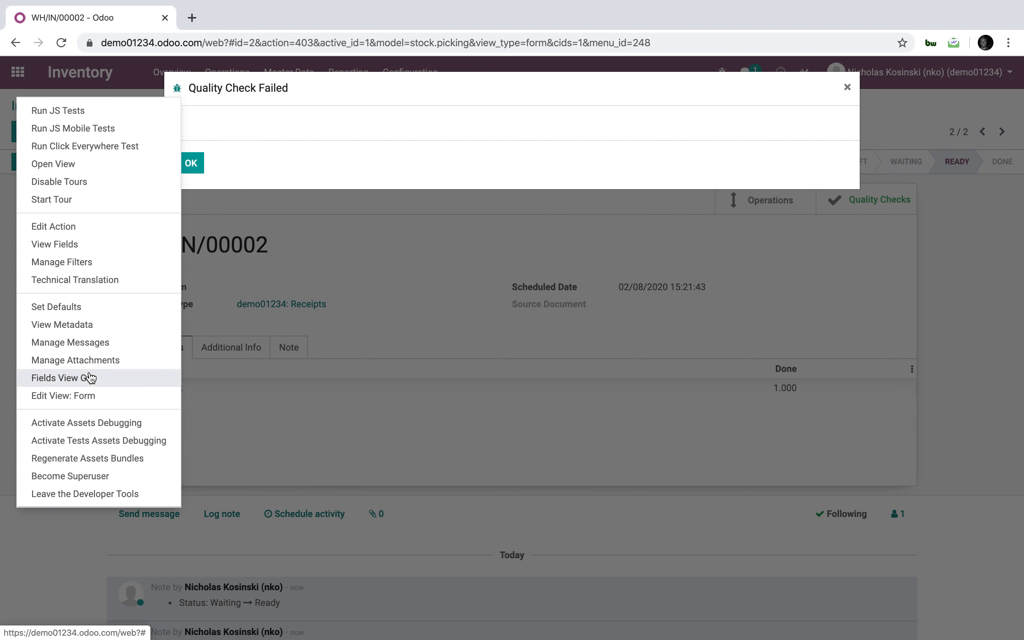
pyautogui.click(92, 396)
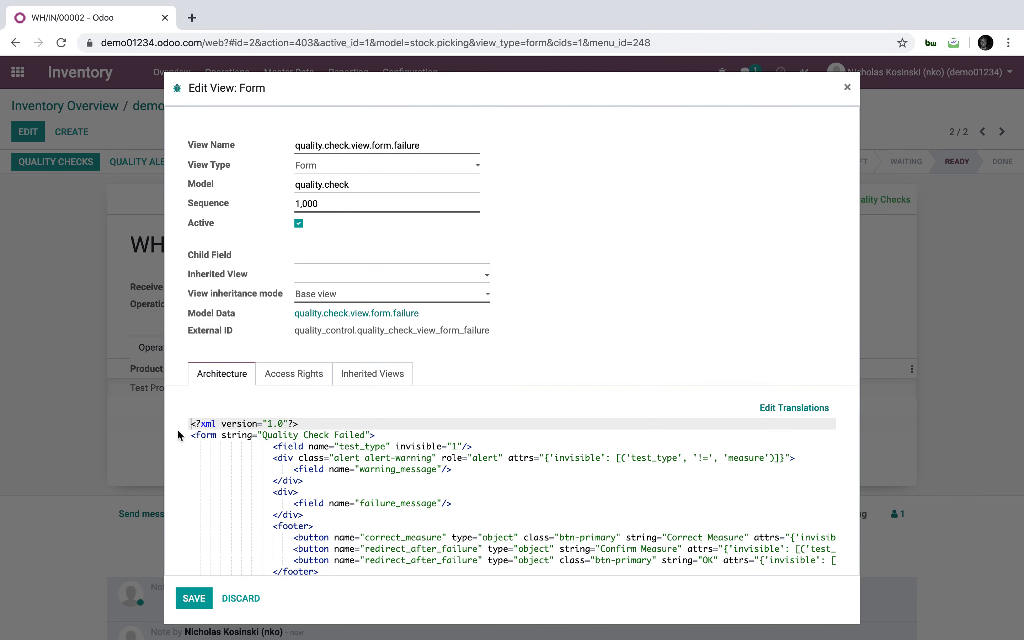
pyautogui.scroll(-1, 375, 496)
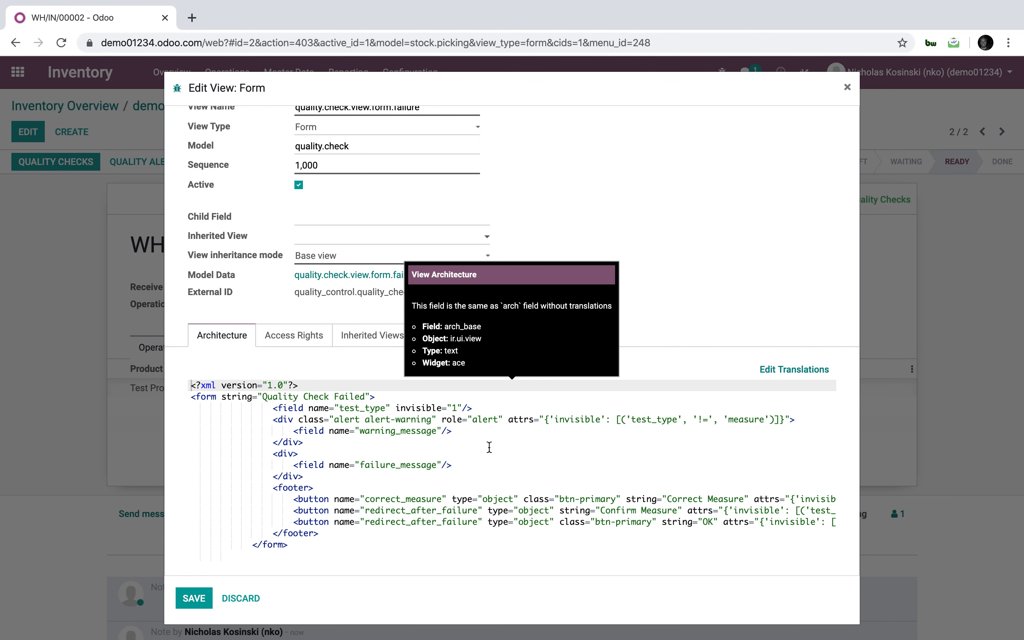
# Insert an x_studio_root field line below the warning_message field in the form architecture.
pyautogui.click(520, 430)
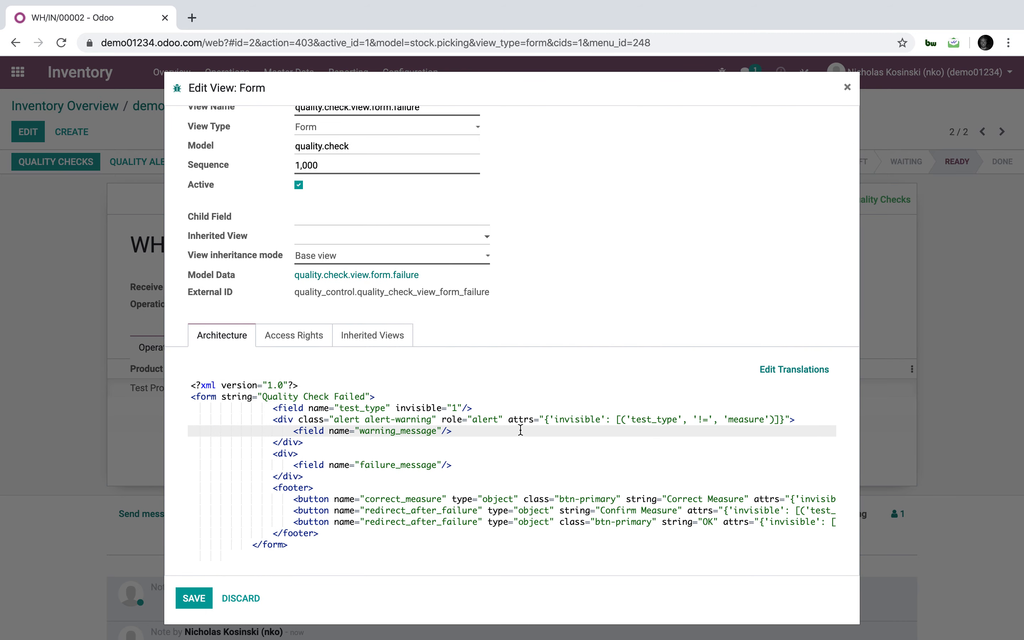
pyautogui.press('Return')
pyautogui.write('<field name="x_studio_root"/>')
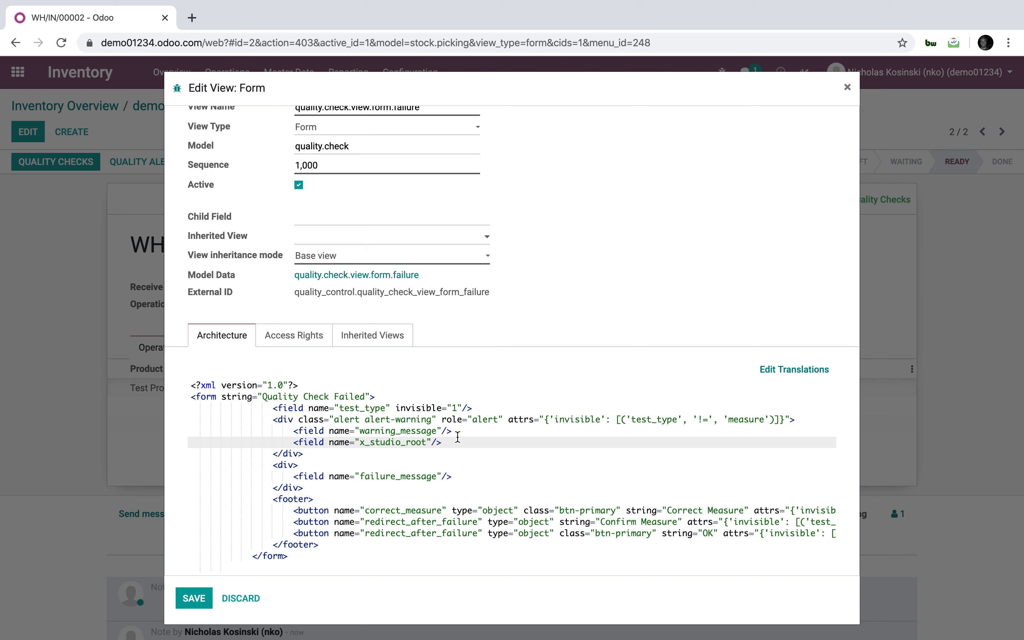
# Duplicate the x_studio_root line, rename the copy's field to x_studio_vendor, and save and close the view definition.
pyautogui.moveTo(457, 440); pyautogui.dragTo(288, 442)
pyautogui.hotkey('ctrl', 'c')
pyautogui.press('Right')
pyautogui.press('Return')
pyautogui.hotkey('ctrl', 'v')
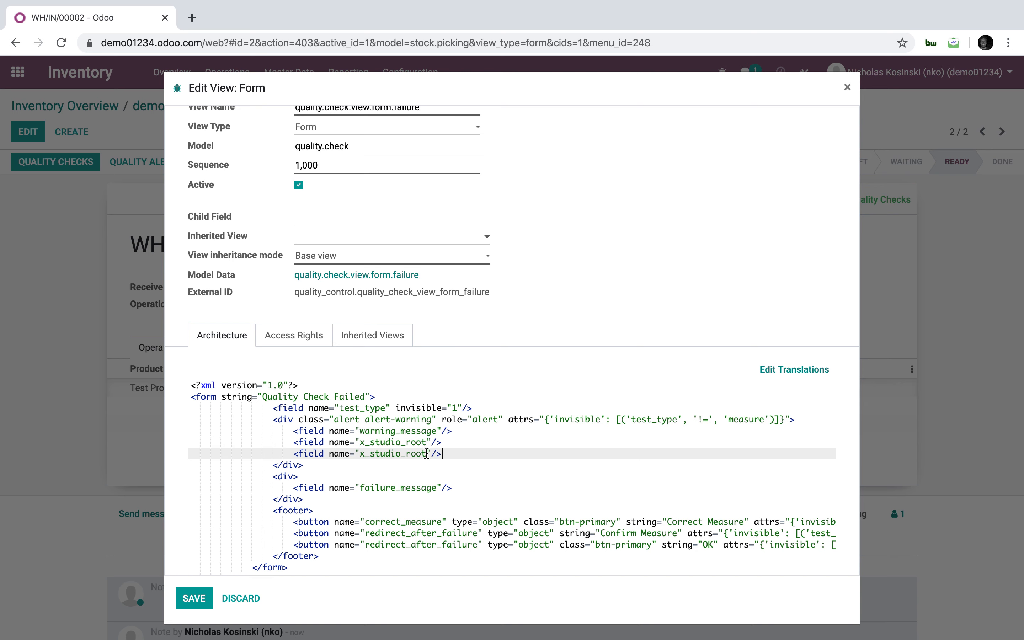
pyautogui.moveTo(426, 453); pyautogui.dragTo(406, 453)
pyautogui.write('vendor')
pyautogui.click(212, 593)
pyautogui.click(847, 87)
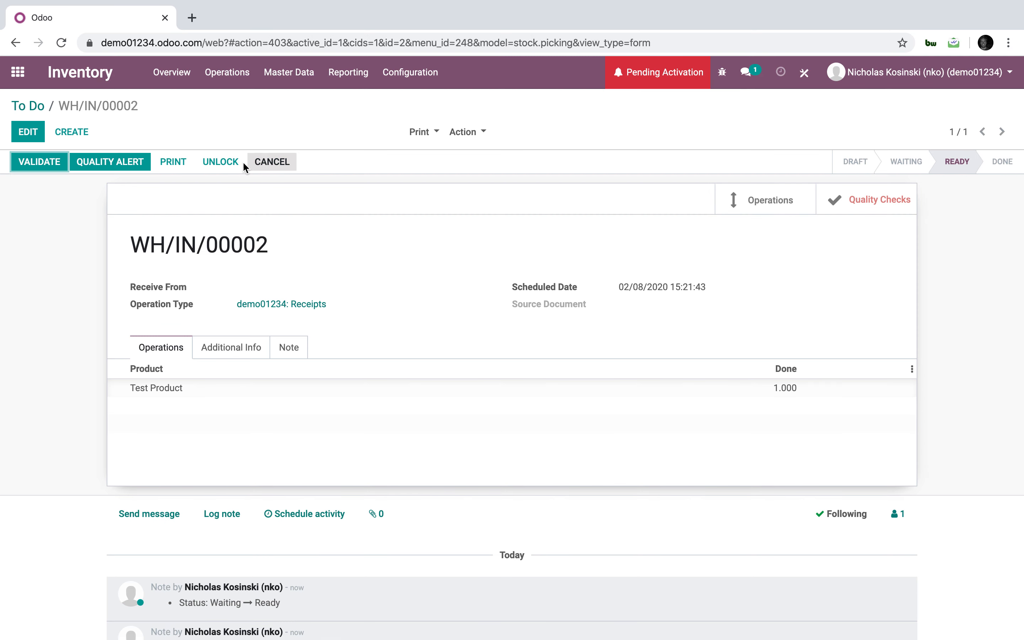
# Duplicate the current receipt, set the done quantity of Test Product to 1 and save it.
pyautogui.click(466, 133)
pyautogui.click(487, 173)
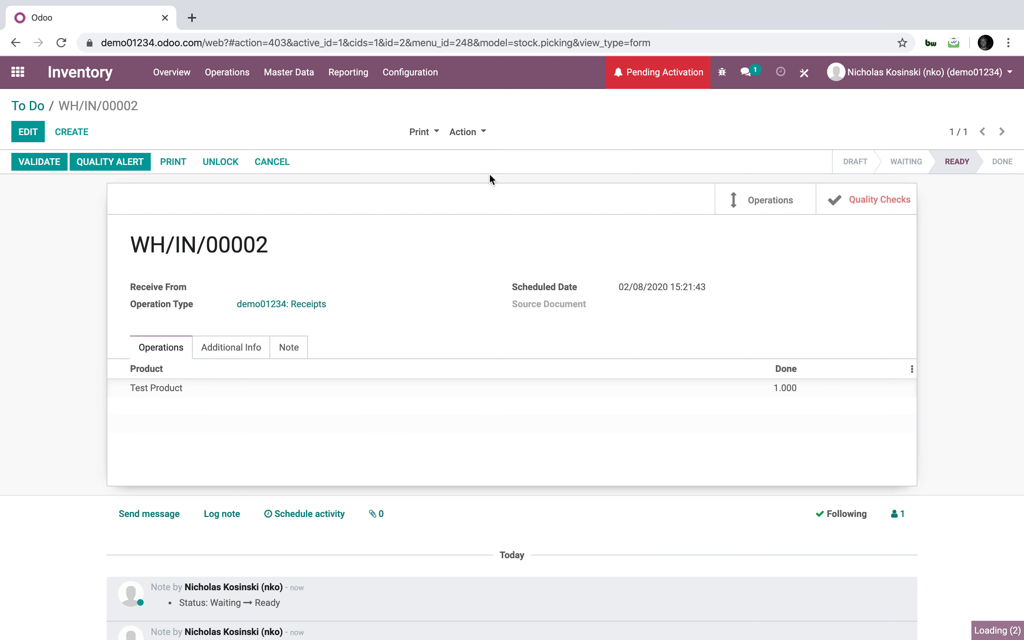
pyautogui.click(844, 404)
pyautogui.write('1')
pyautogui.click(33, 129)
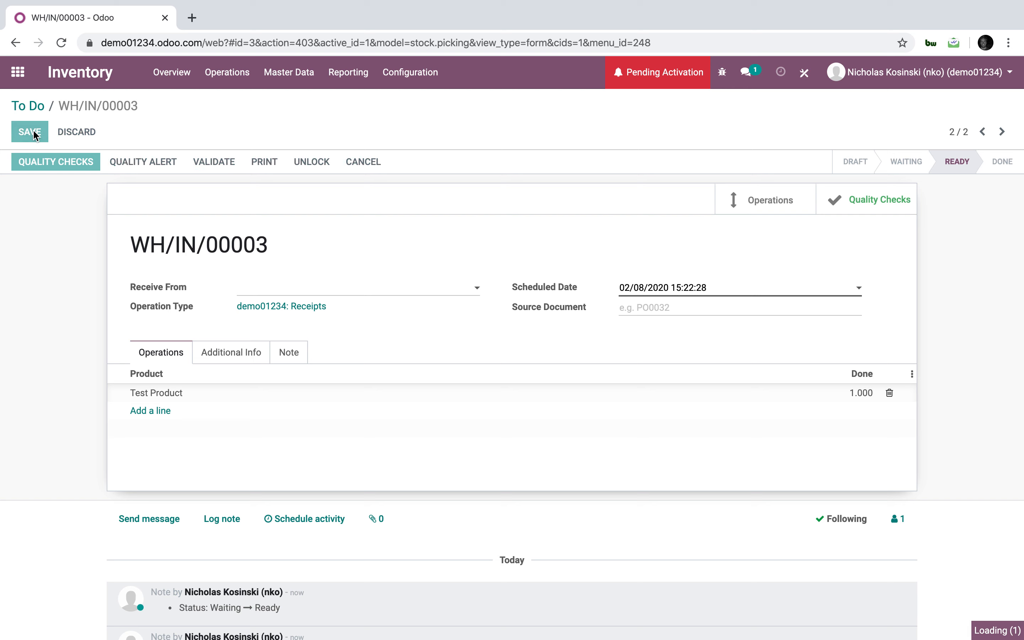
# Fail the quality check on the new receipt and open the form view definition of the Quality Check Failed dialog.
pyautogui.click(33, 160)
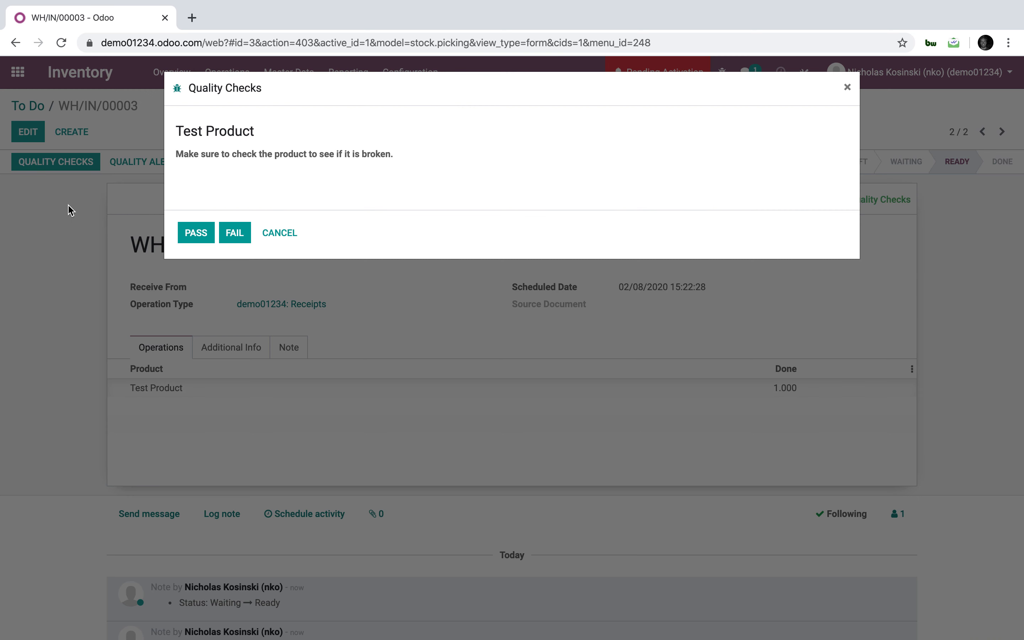
pyautogui.click(233, 234)
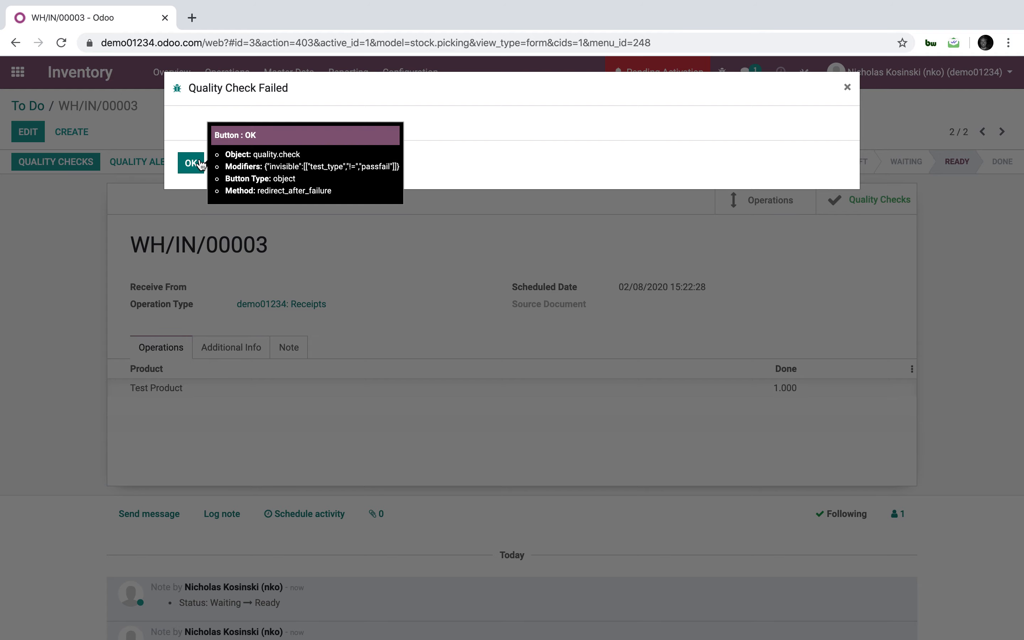
pyautogui.click(177, 89)
pyautogui.click(136, 401)
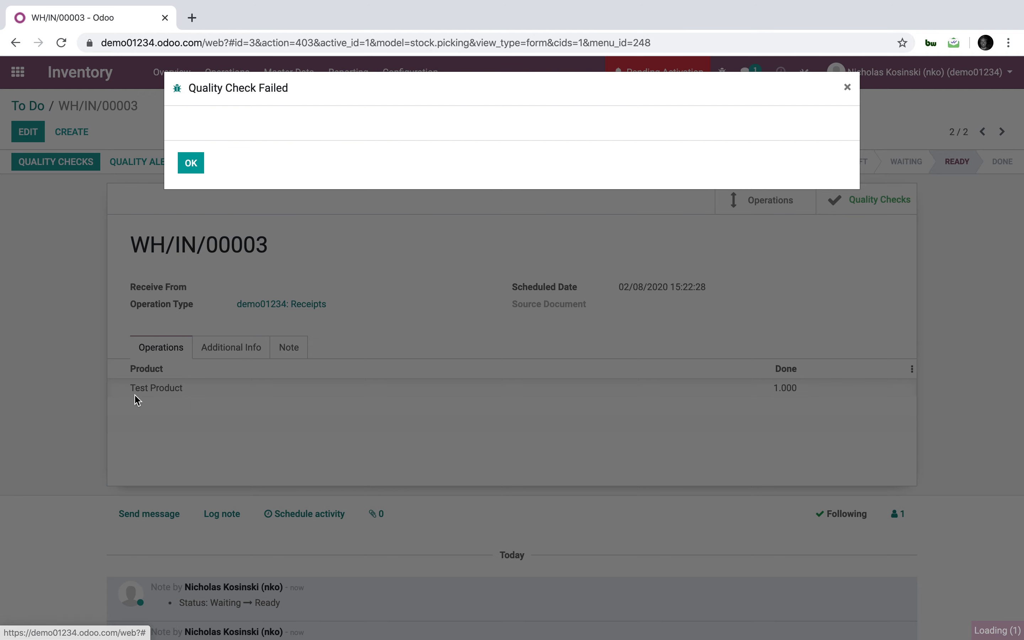
# Move the x_studio_root and x_studio_vendor lines from the warning block to below failure_message, and save and close the view definition.
pyautogui.moveTo(464, 487); pyautogui.dragTo(294, 481)
pyautogui.press('BackSpace')
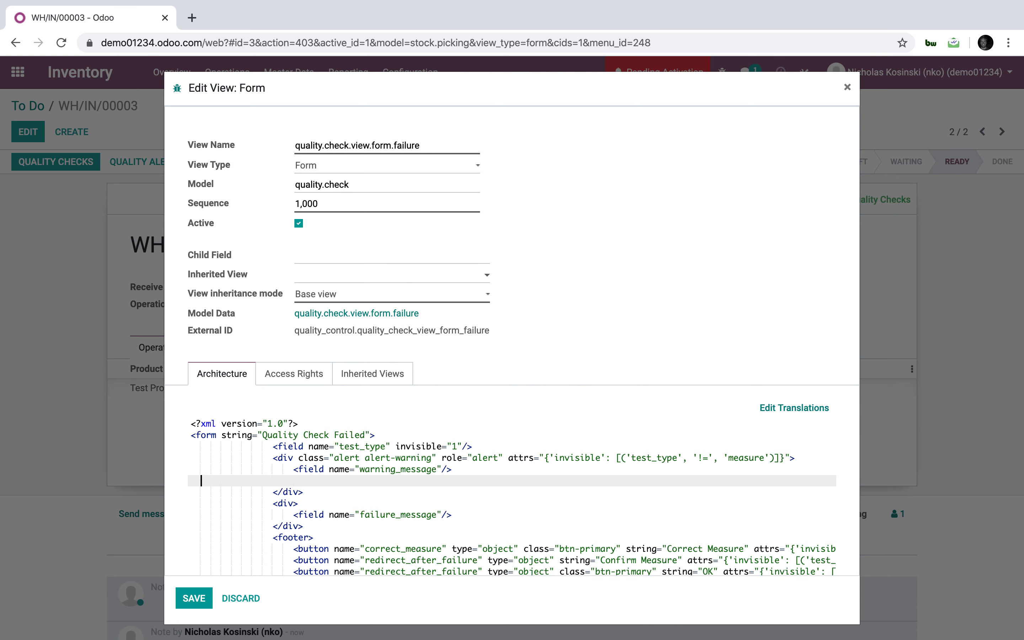
pyautogui.press('BackSpace')
pyautogui.click(481, 500)
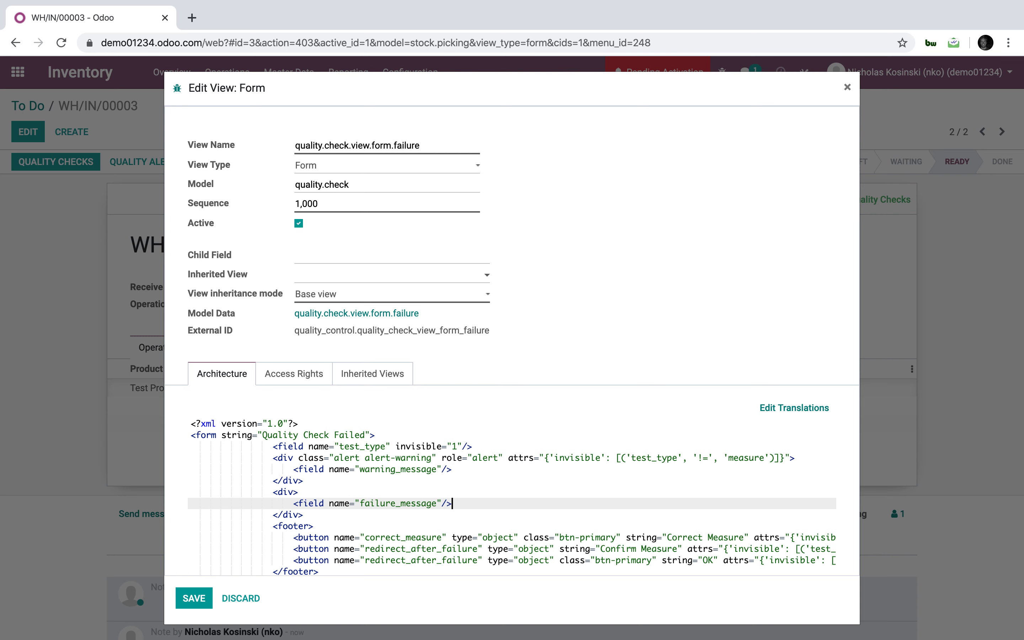
pyautogui.press('Return')
pyautogui.hotkey('ctrl', 'v')
pyautogui.click(185, 591)
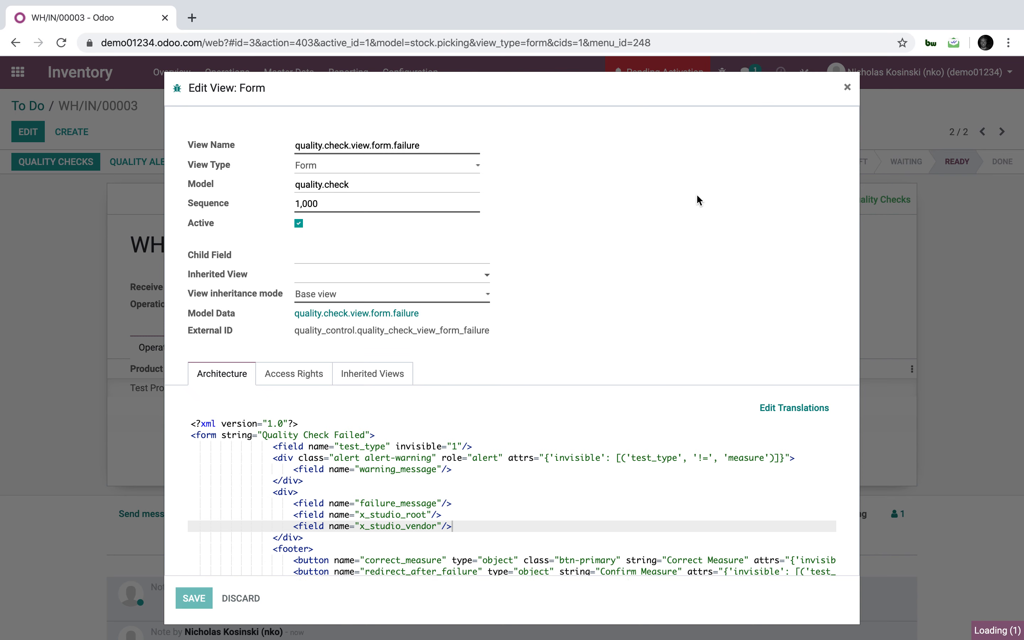
pyautogui.click(845, 88)
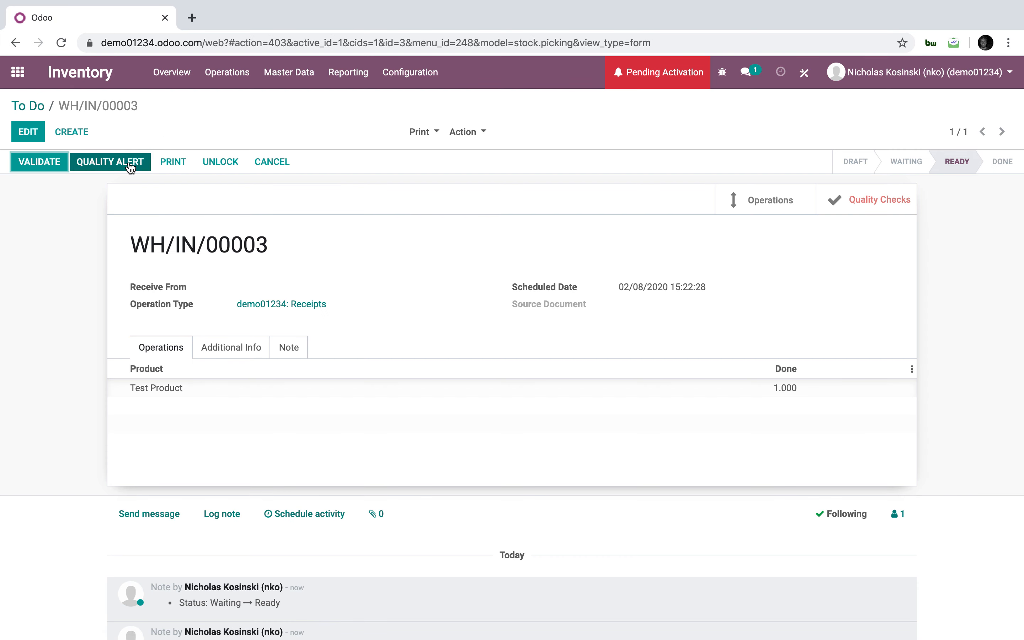
# Duplicate the current receipt again and mark the copy's quality check as failed.
pyautogui.click(127, 164)
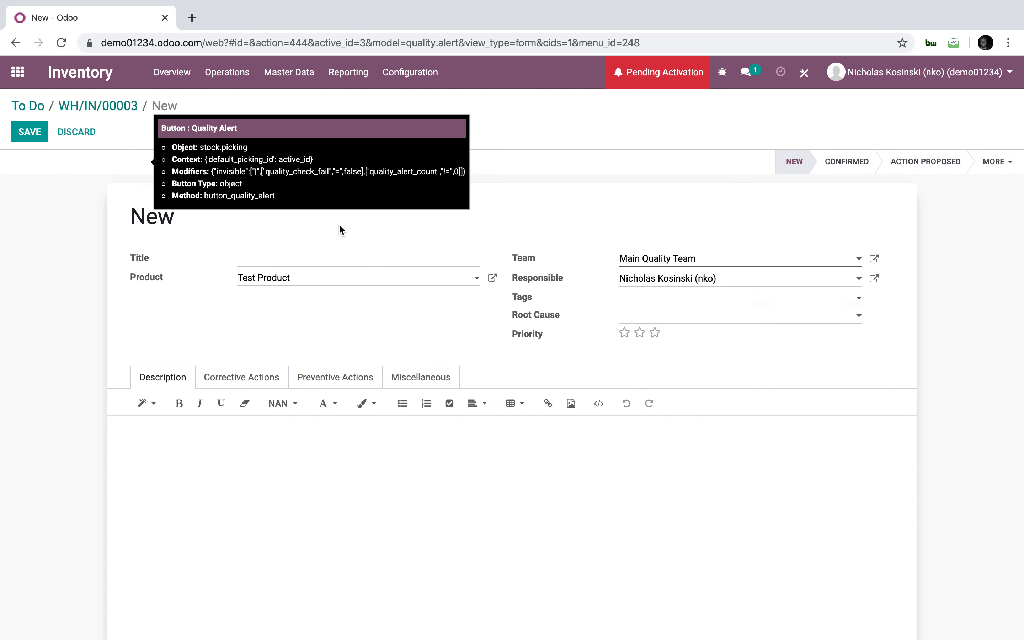
pyautogui.click(111, 111)
pyautogui.click(468, 138)
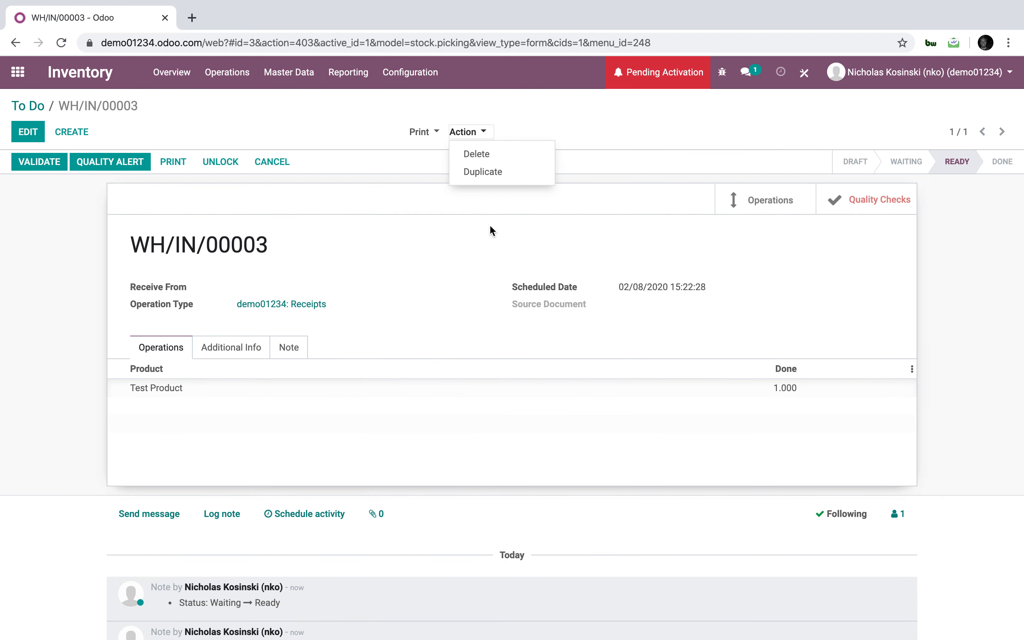
pyautogui.click(506, 171)
pyautogui.click(43, 165)
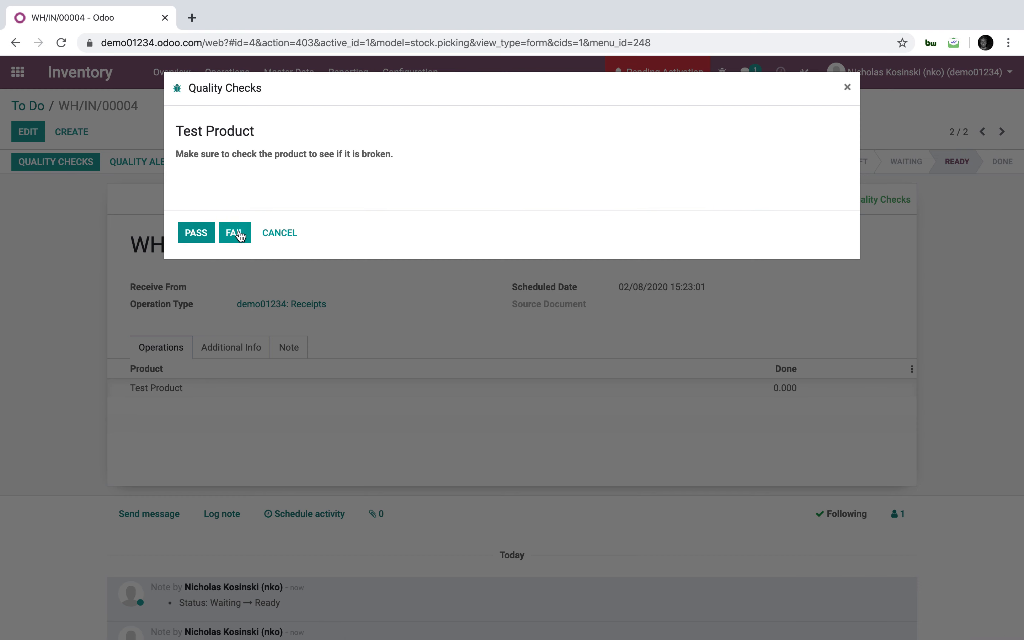
pyautogui.click(235, 233)
# Examine the Root field's options in the Quality Check Failed dialog and close it without choosing one.
pyautogui.click(252, 134)
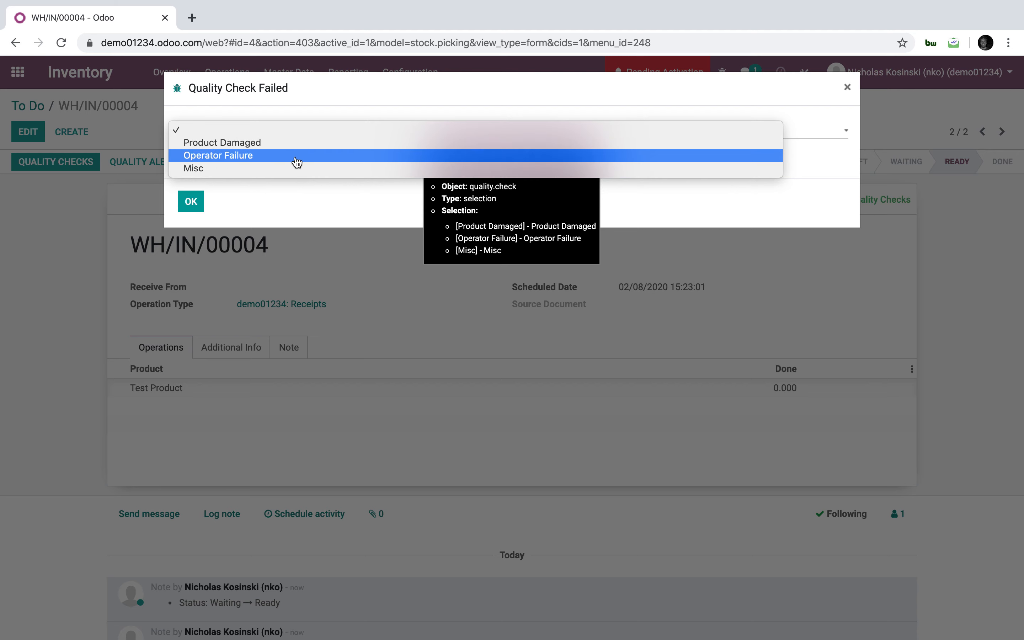
pyautogui.click(354, 108)
pyautogui.click(847, 87)
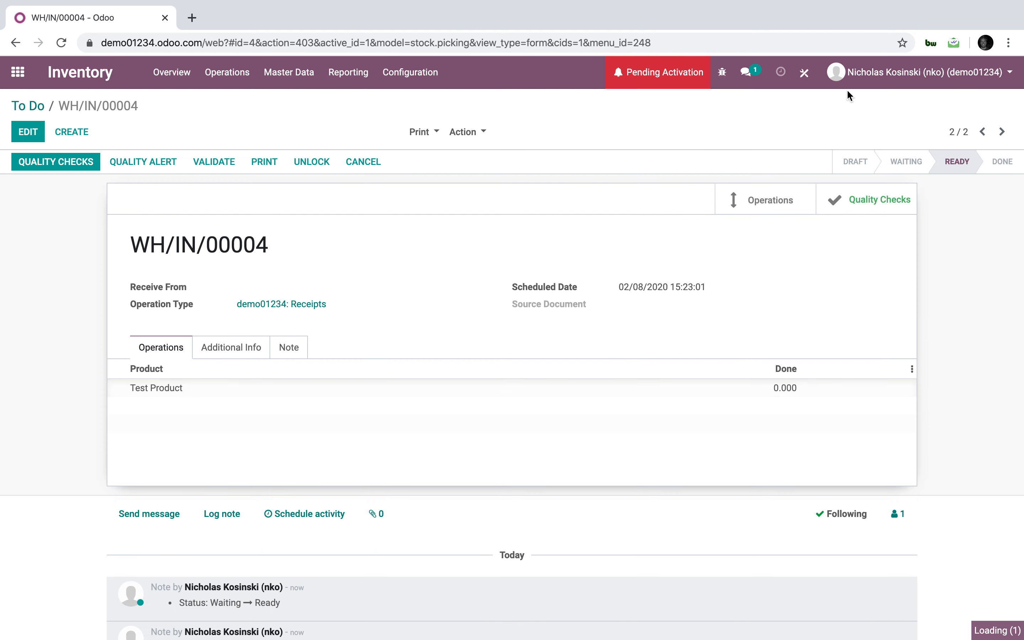
# Return to the list of ready receipts, open the most recent one and duplicate it.
pyautogui.click(135, 158)
pyautogui.click(101, 107)
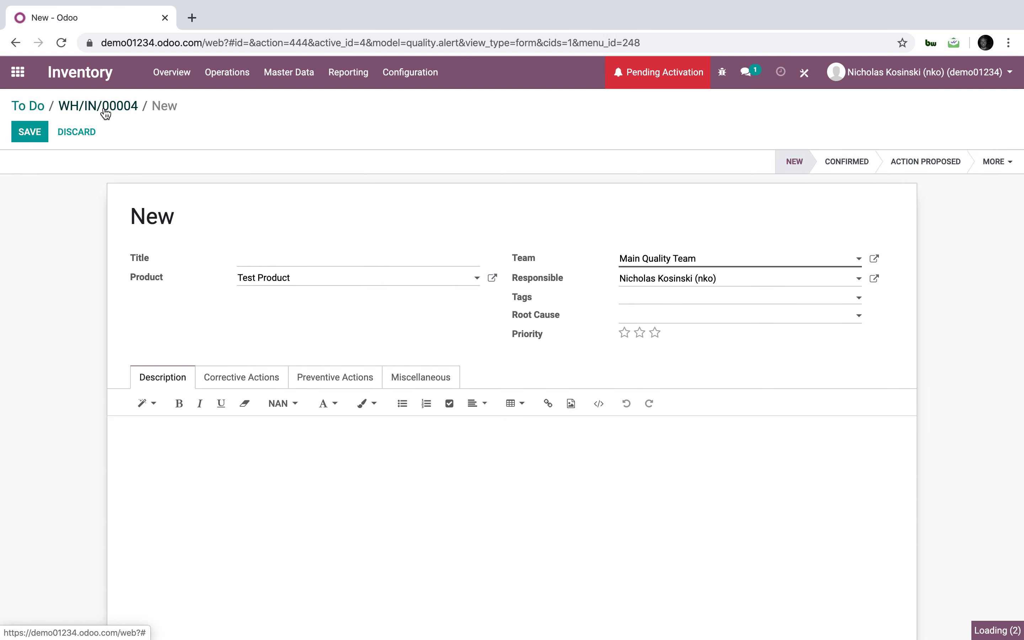
pyautogui.click(27, 110)
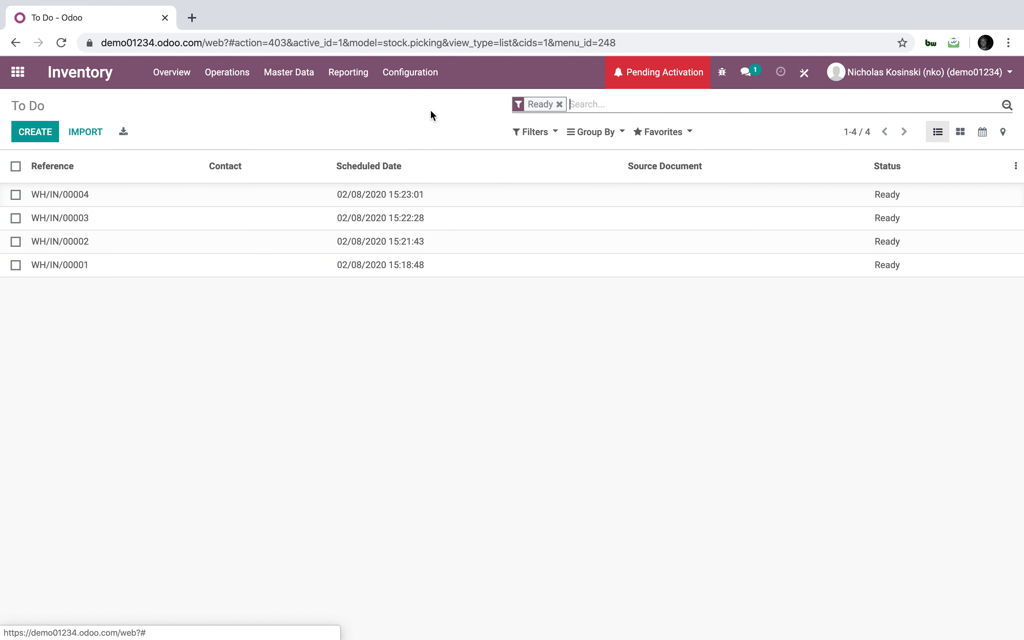
pyautogui.click(297, 194)
pyautogui.click(473, 133)
pyautogui.click(495, 173)
# Fail the duplicated receipt's quality check and open the form view definition of the failure dialog for editing.
pyautogui.click(31, 135)
pyautogui.click(68, 163)
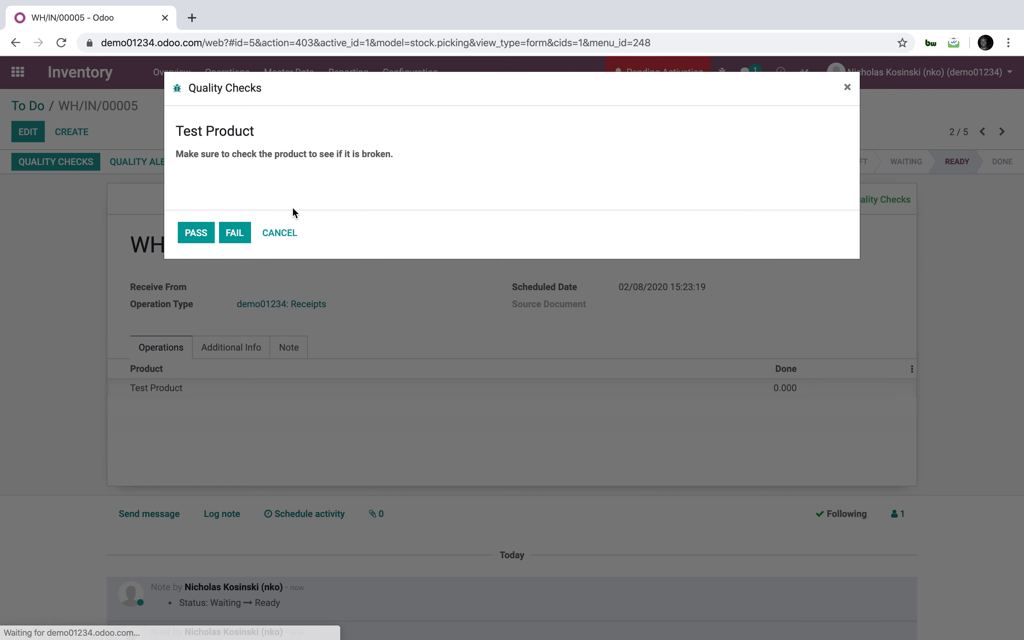
pyautogui.click(236, 232)
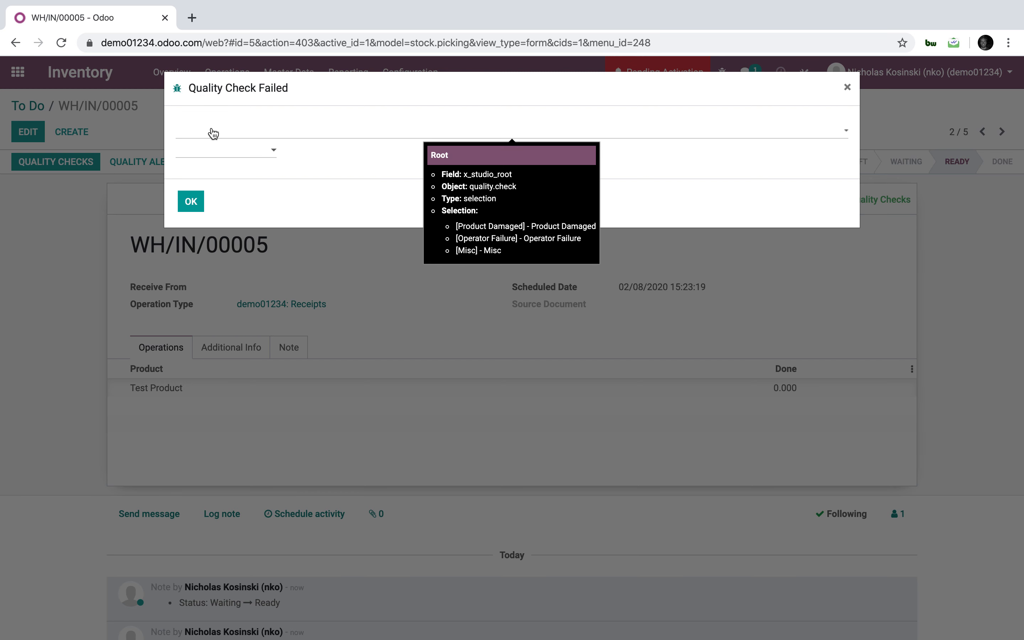
pyautogui.click(177, 90)
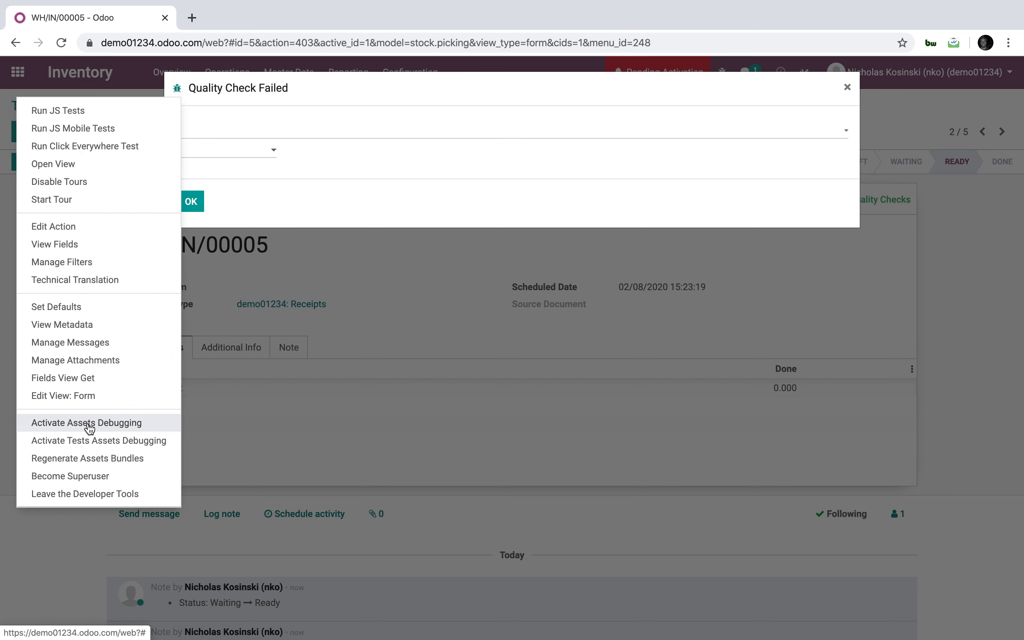
pyautogui.click(109, 398)
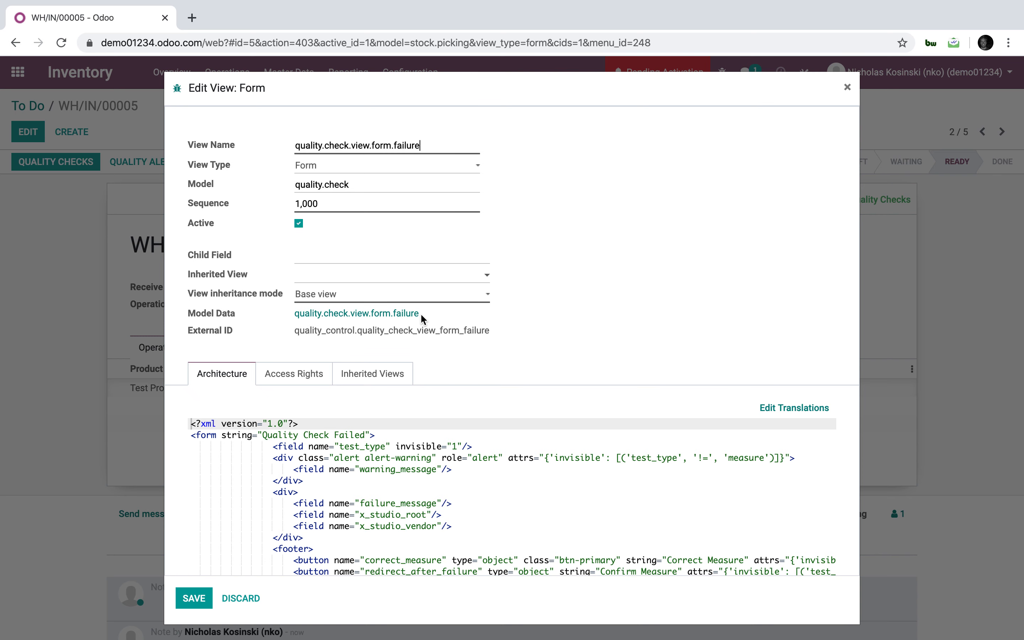
# Add the bold label line <b>Root Cause</b> between the failure_message and x_studio_root fields in the form architecture.
pyautogui.scroll(-2, 411, 469)
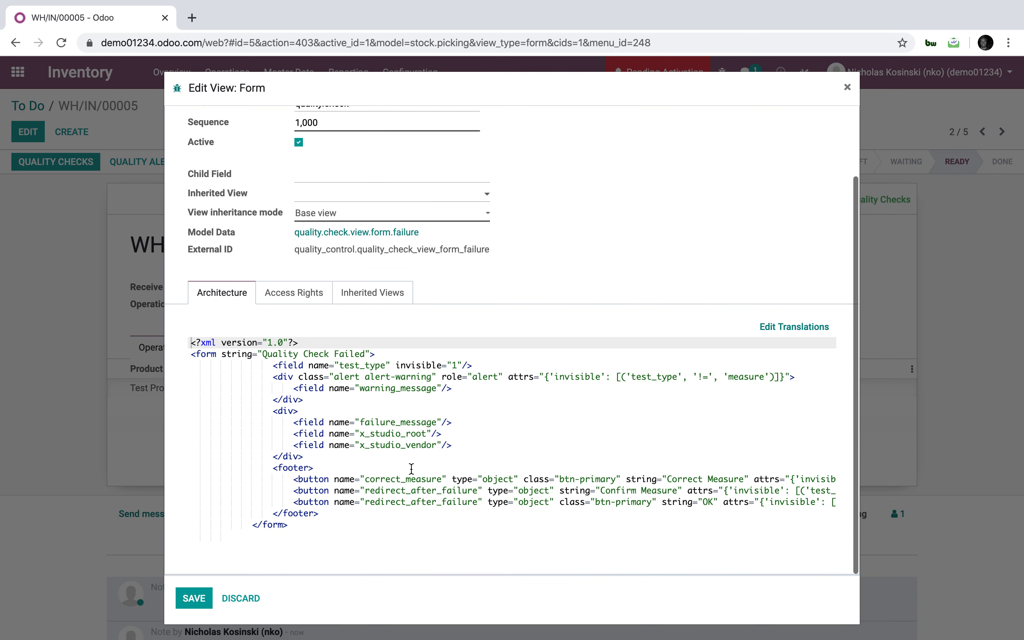
pyautogui.click(472, 422)
pyautogui.press('Return')
pyautogui.write('<')
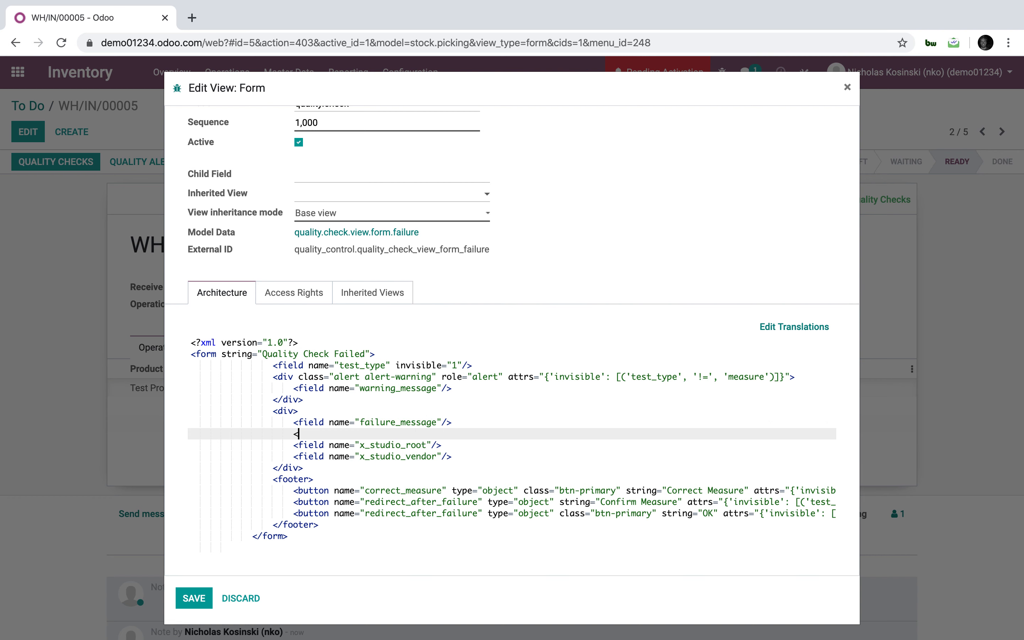
pyautogui.write('b>Root Casue')
pyautogui.press('BackSpace')
pyautogui.write('se</b>')
# Add the bold label line <b>Vendor</b> above the x_studio_vendor field, and save and close the view definition.
pyautogui.click(467, 444)
pyautogui.press('Return')
pyautogui.write('<')
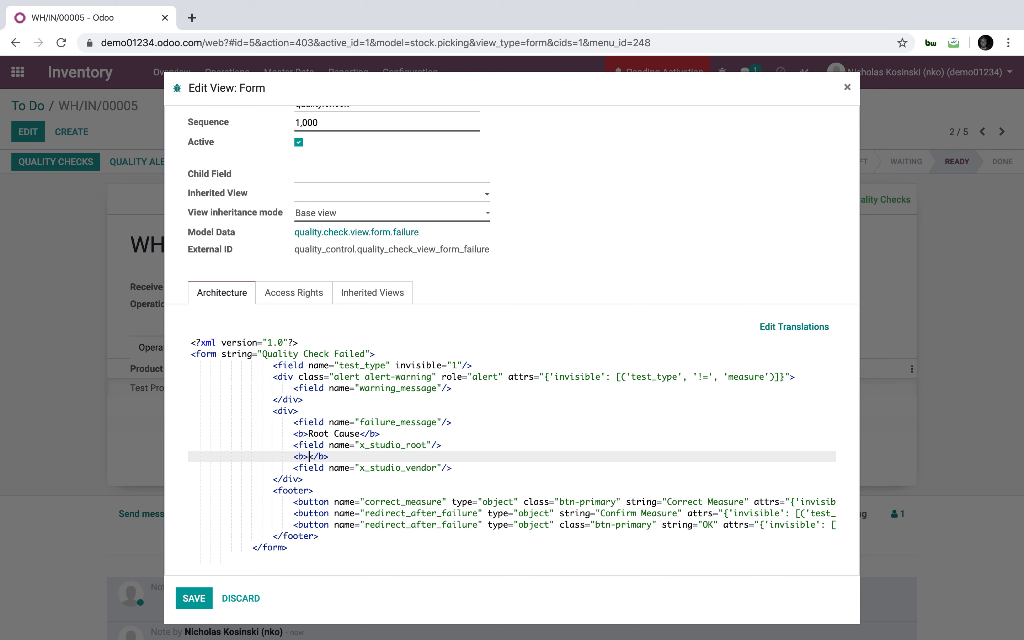
pyautogui.write('b>Vendor')
pyautogui.click(211, 593)
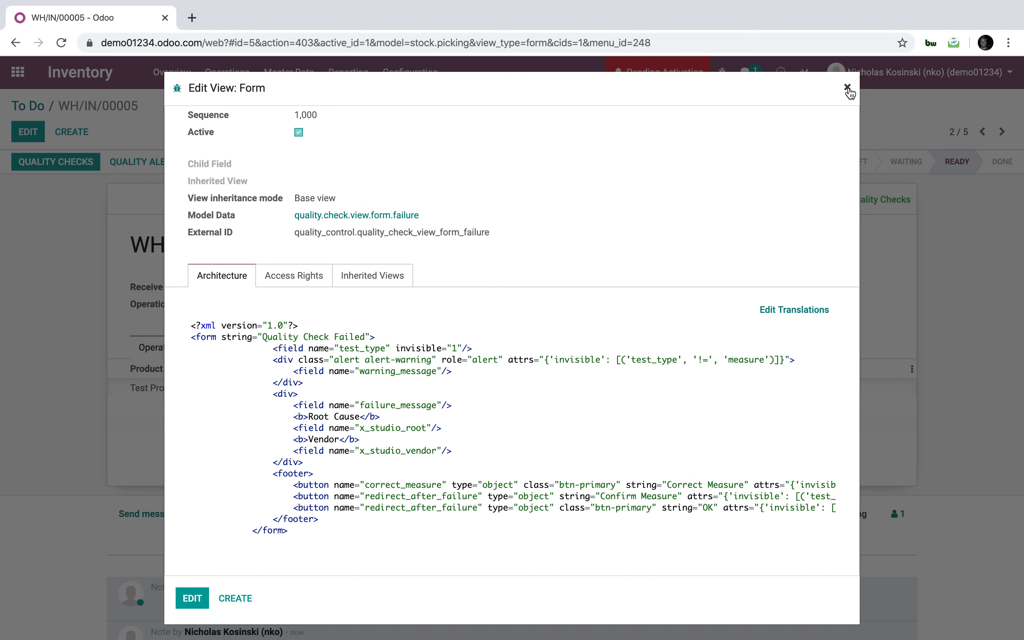
pyautogui.click(847, 87)
# Create another duplicate of the receipt and fail its quality check to bring up the relabelled dialog.
pyautogui.click(467, 132)
pyautogui.click(477, 172)
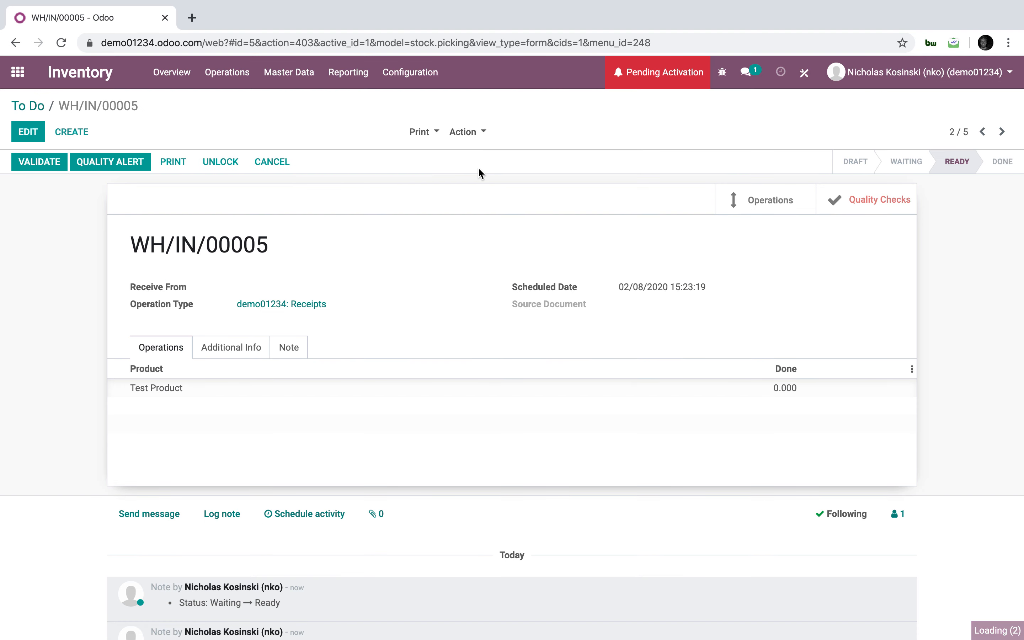
pyautogui.click(34, 133)
pyautogui.click(42, 164)
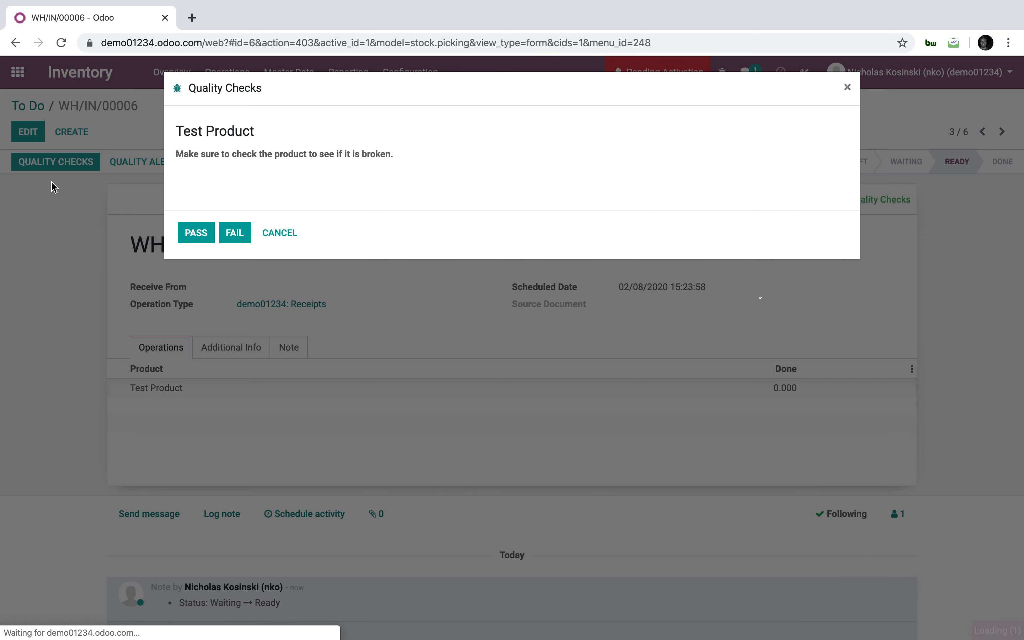
pyautogui.click(233, 233)
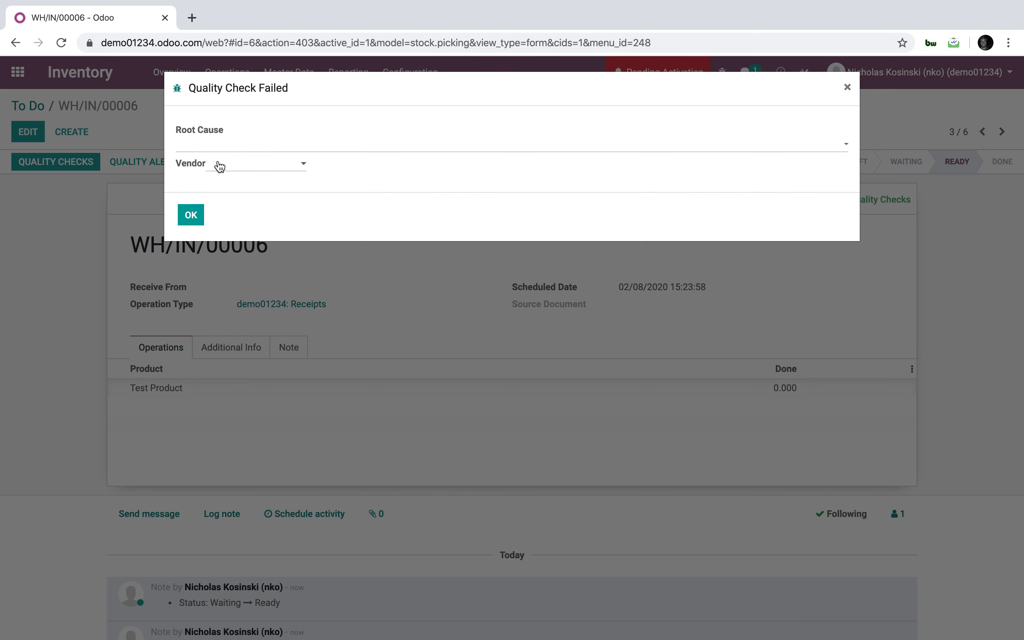
# Set Root Cause to Product Damaged, choose the first listed contact as Vendor, and confirm the Quality Check Failed dialog.
pyautogui.click(242, 149)
pyautogui.click(269, 159)
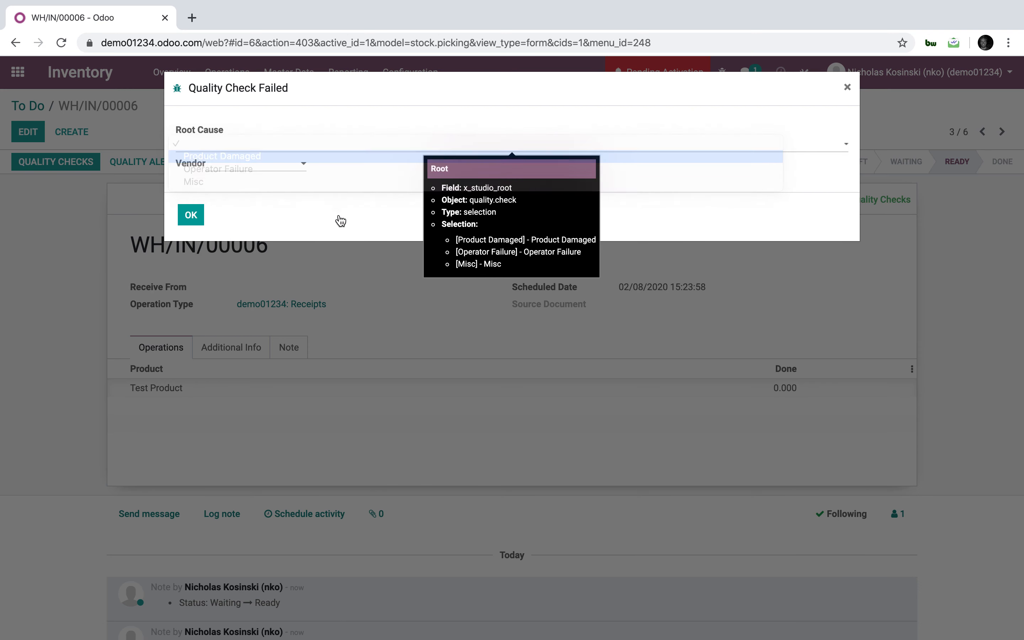
pyautogui.click(266, 165)
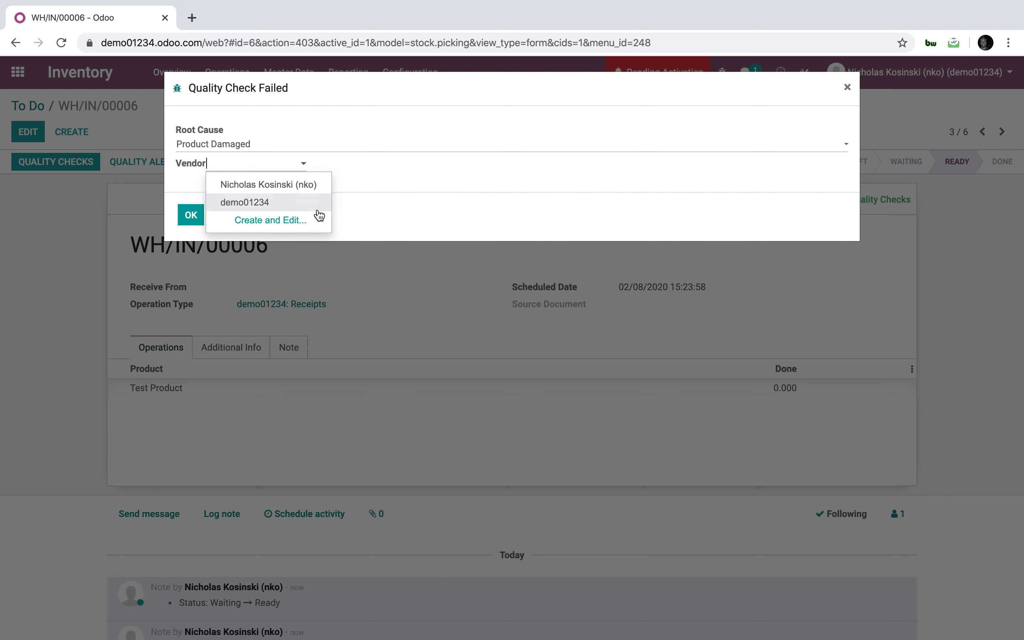
pyautogui.click(287, 185)
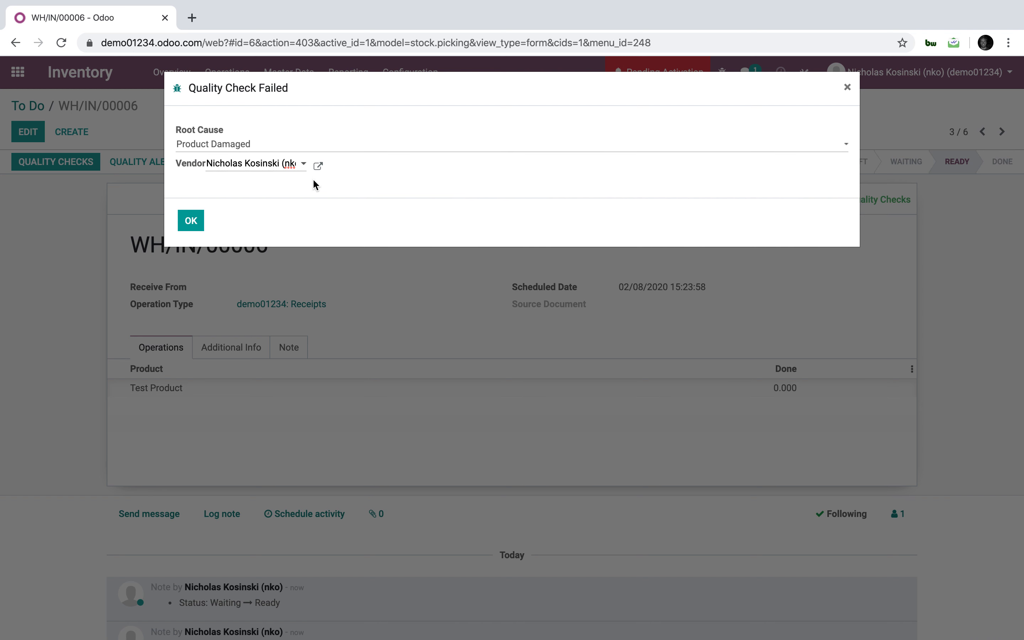
pyautogui.click(192, 220)
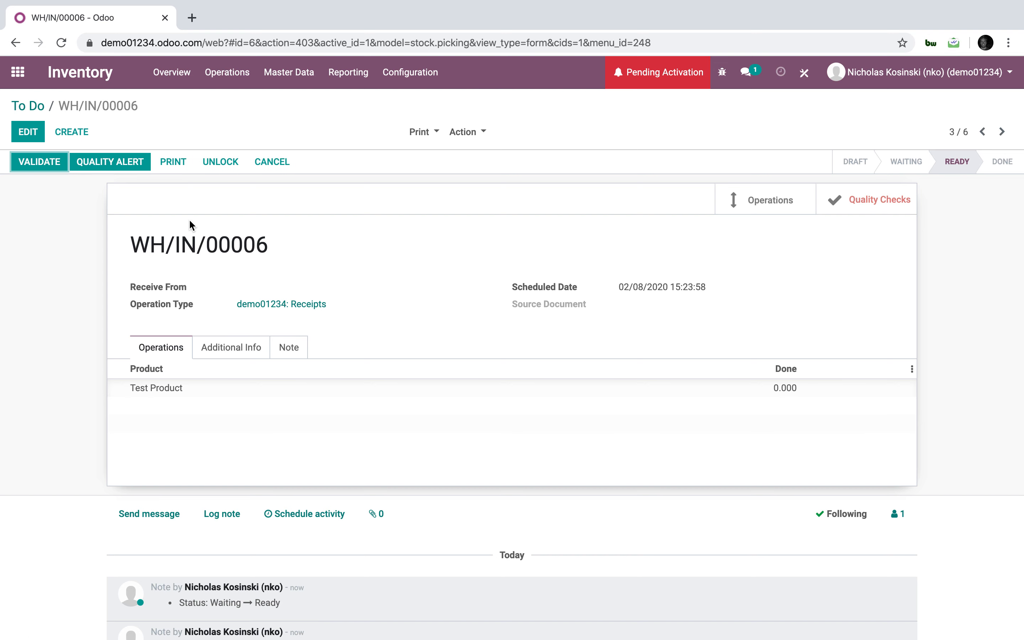
# Open the first record in the Quality app's checks list and page forward to the latest check to examine its Root and Vendor fields.
pyautogui.click(18, 72)
pyautogui.write('qual')
pyautogui.press('Down')
pyautogui.press('Return')
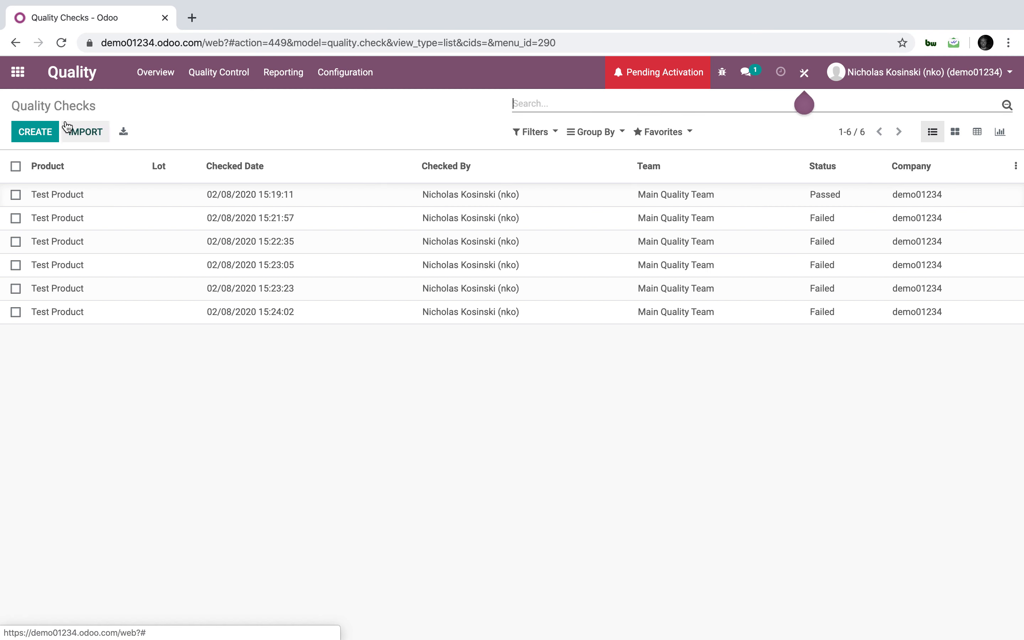
pyautogui.click(138, 194)
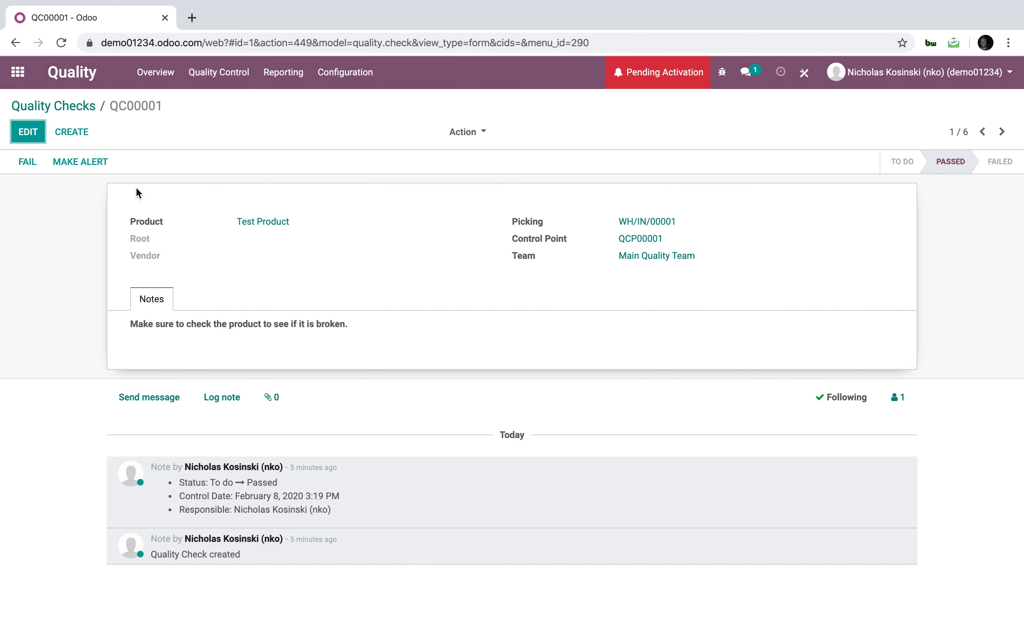
pyautogui.click(999, 140)
pyautogui.click(1000, 141)
pyautogui.click(1000, 140)
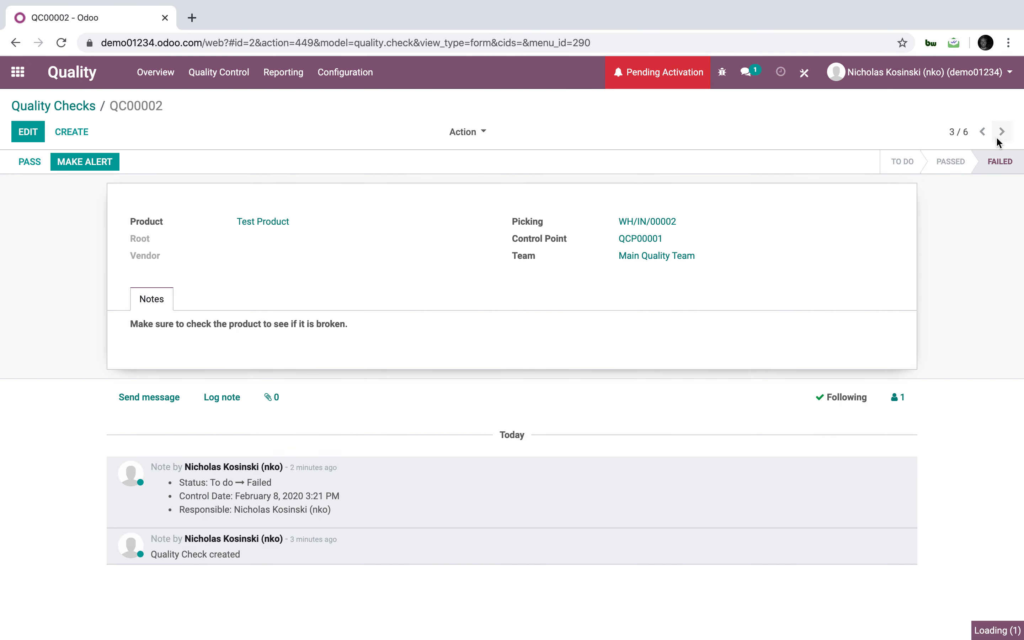
pyautogui.click(999, 141)
pyautogui.click(999, 140)
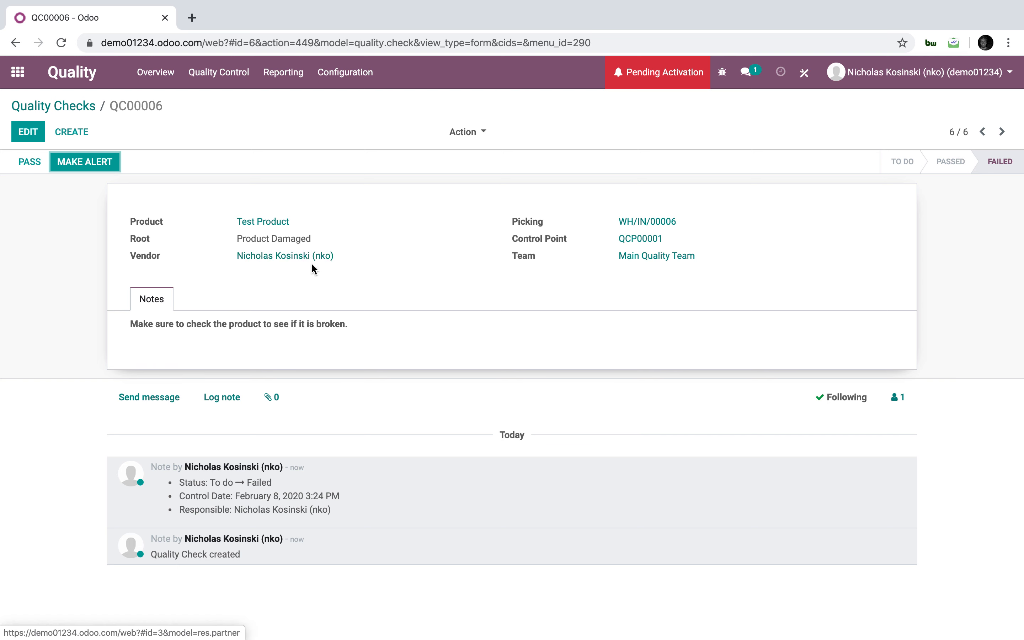
# Duplicate receipt WH/IN/00006 in the Inventory app and fail the Test Product quality check on the copy.
pyautogui.click(17, 72)
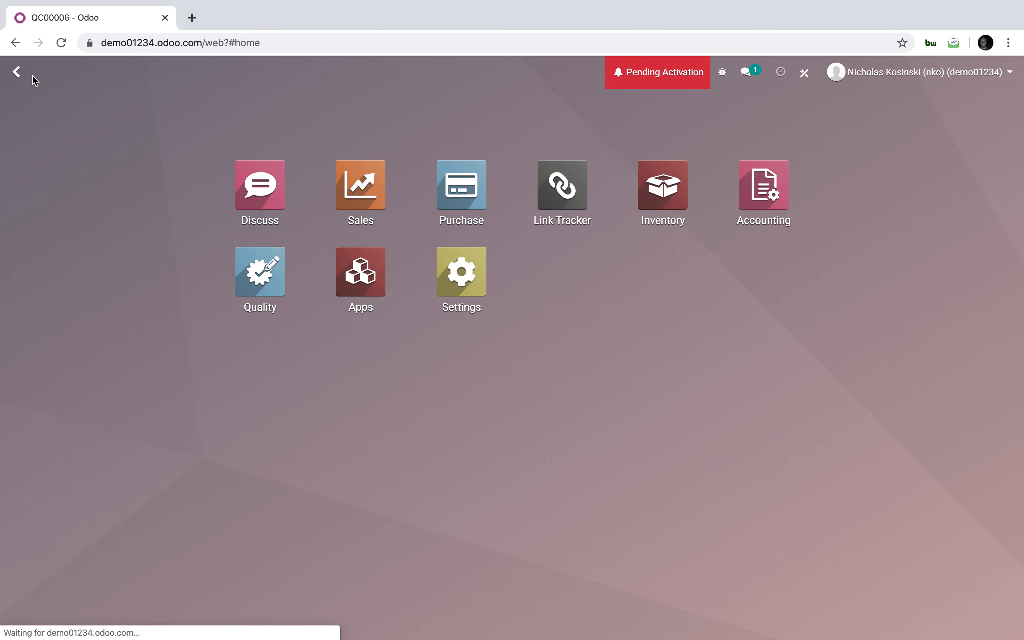
pyautogui.write('inve')
pyautogui.press('Return')
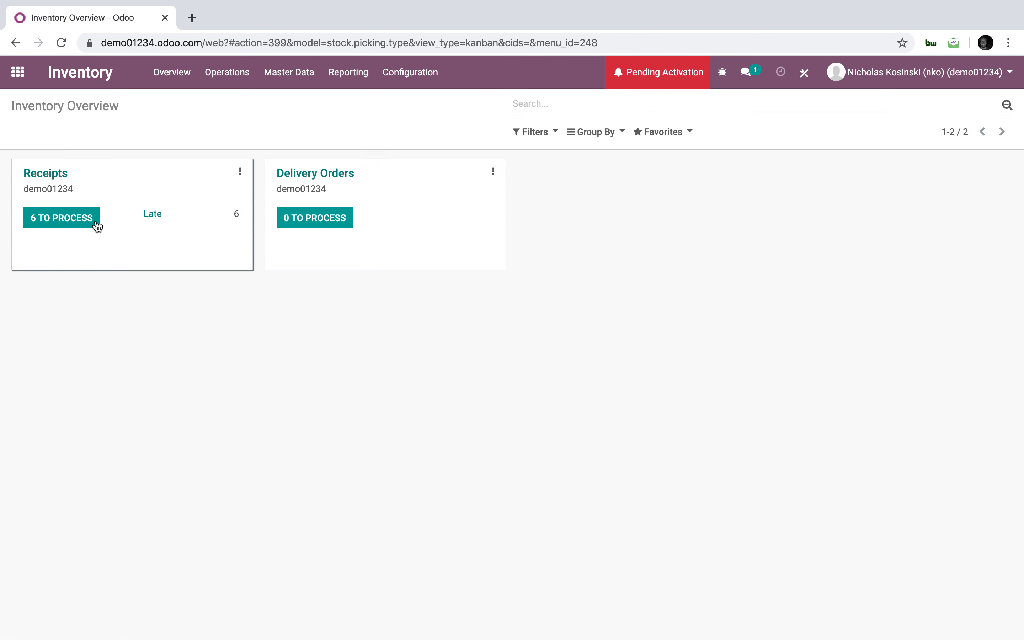
pyautogui.click(95, 223)
pyautogui.click(178, 194)
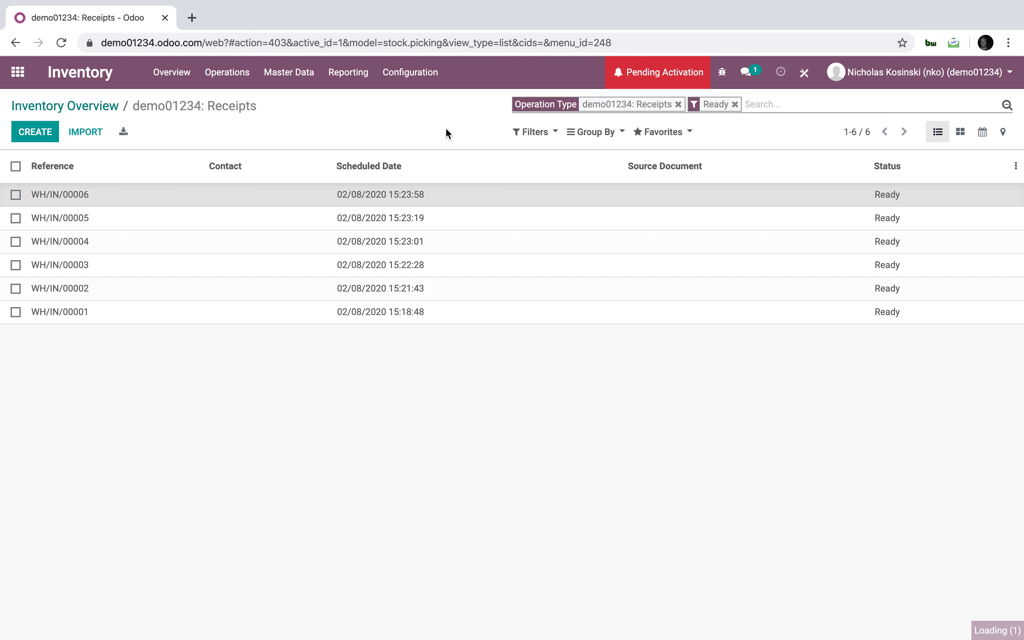
pyautogui.click(464, 132)
pyautogui.click(479, 171)
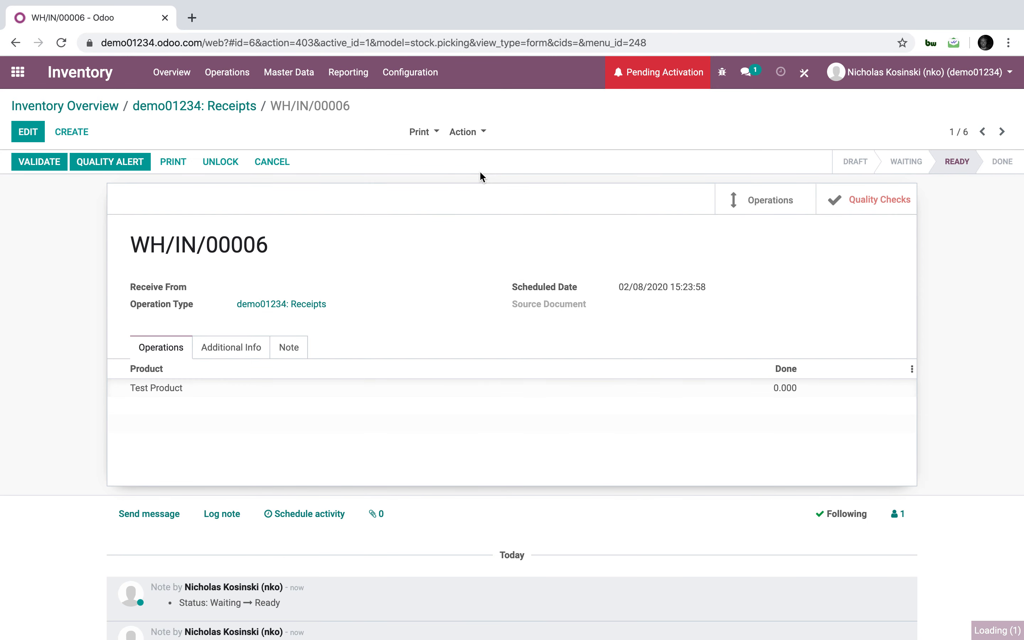
pyautogui.click(28, 132)
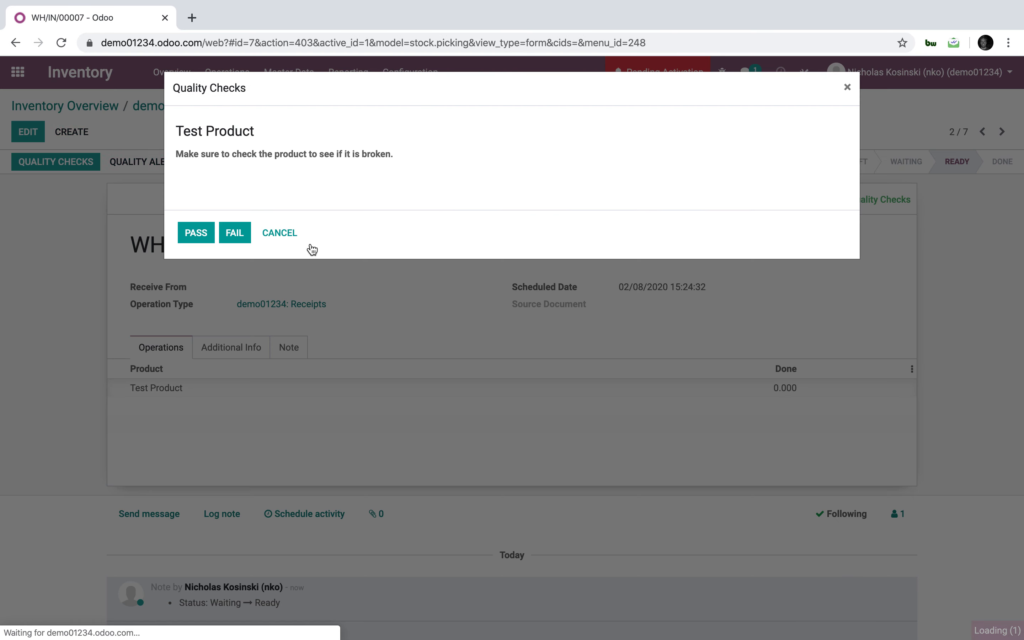
pyautogui.click(233, 231)
# Set Root Cause to Misc and create a new contact named Vendor X as the Vendor in the Quality Check Failed dialog.
pyautogui.click(309, 144)
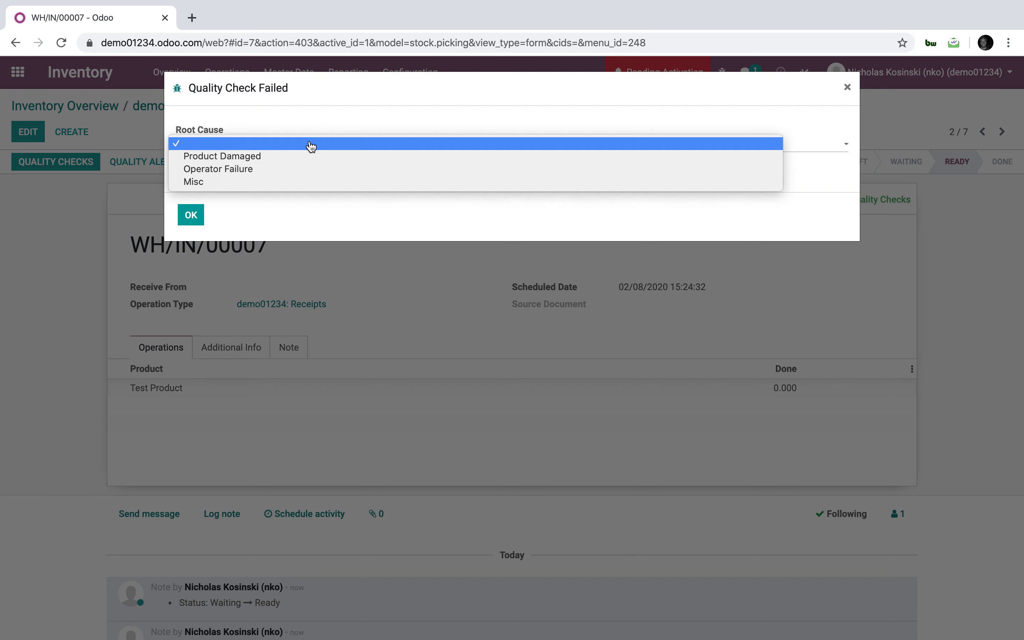
pyautogui.click(313, 158)
pyautogui.click(314, 146)
pyautogui.click(315, 171)
pyautogui.click(259, 166)
pyautogui.write('Ven')
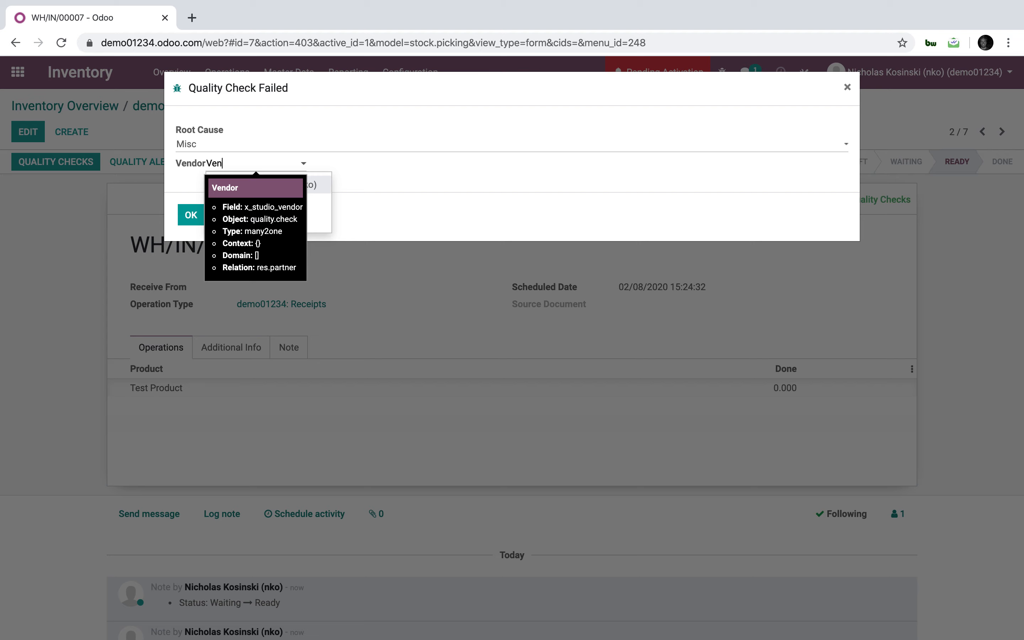
pyautogui.write('dor X')
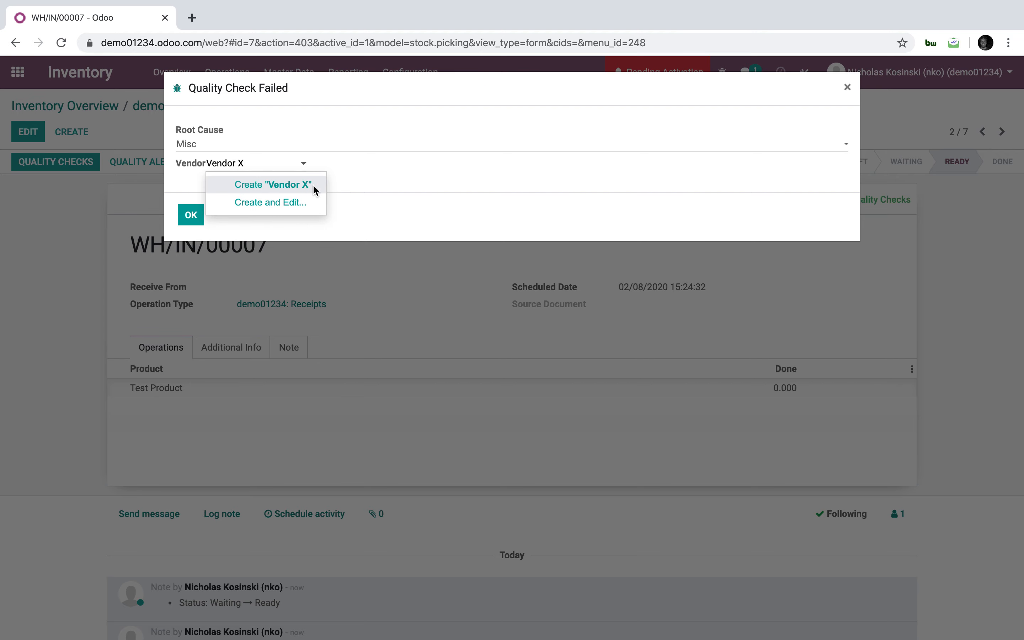
pyautogui.click(315, 191)
# Confirm the Quality Check Failed dialog and validate the duplicated receipt.
pyautogui.click(191, 215)
pyautogui.click(39, 161)
pyautogui.click(194, 199)
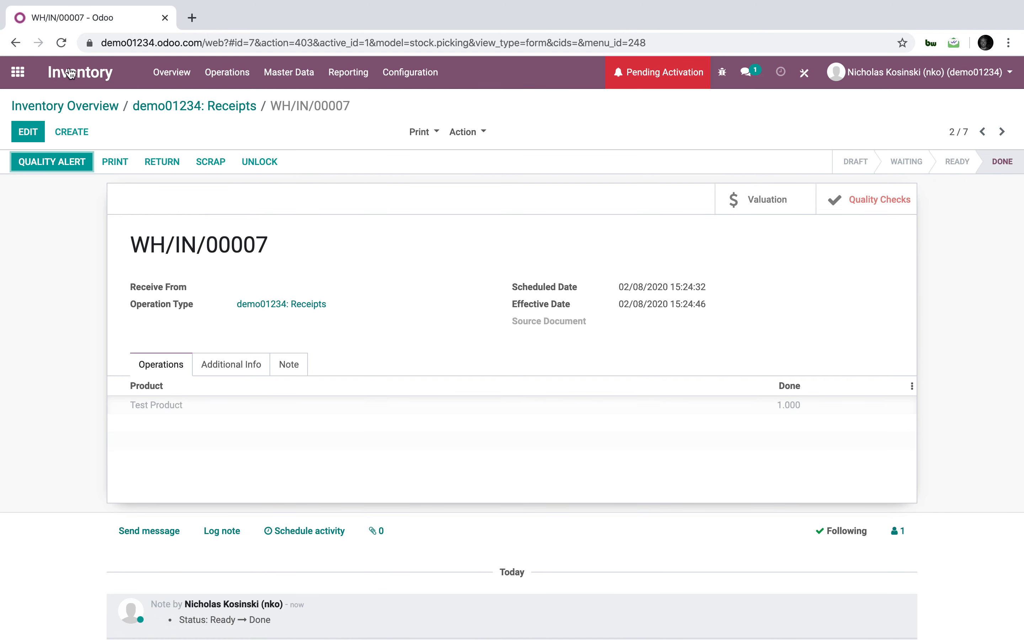
# Open the most recent Test Product check in the Quality app to examine its Root and Vendor values.
pyautogui.click(11, 80)
pyautogui.write('qualit')
pyautogui.press('Return')
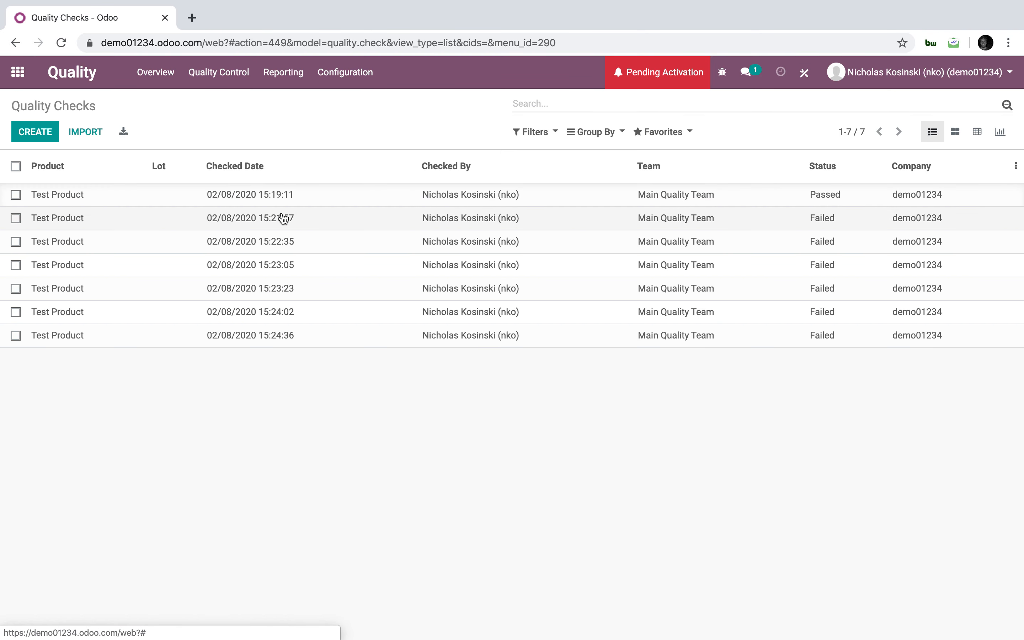
pyautogui.click(344, 345)
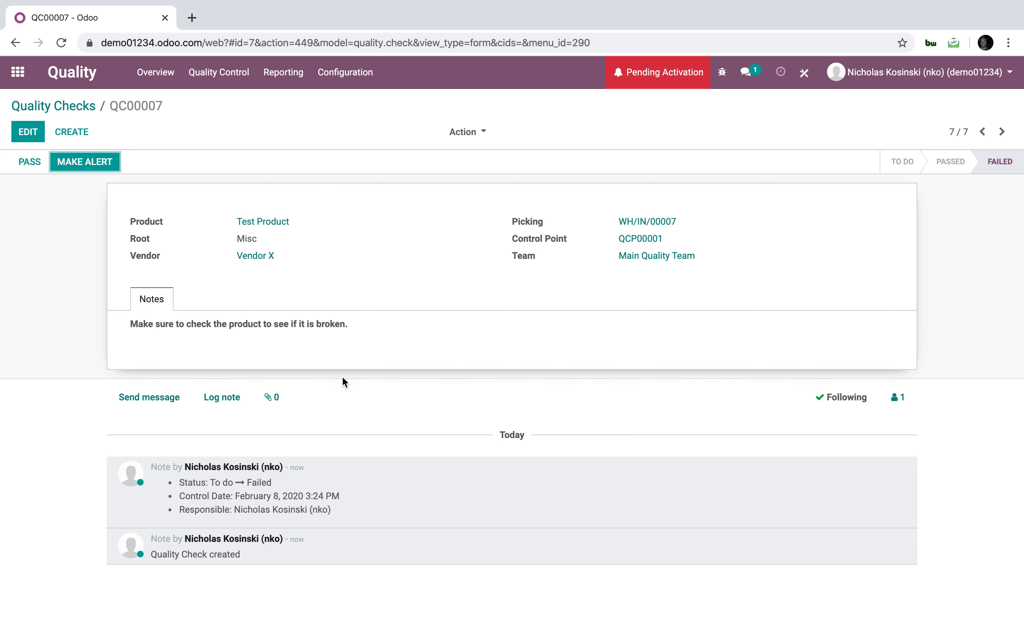
# Open the Vendor X contact from the customers list and start editing its form view in Studio.
pyautogui.click(21, 74)
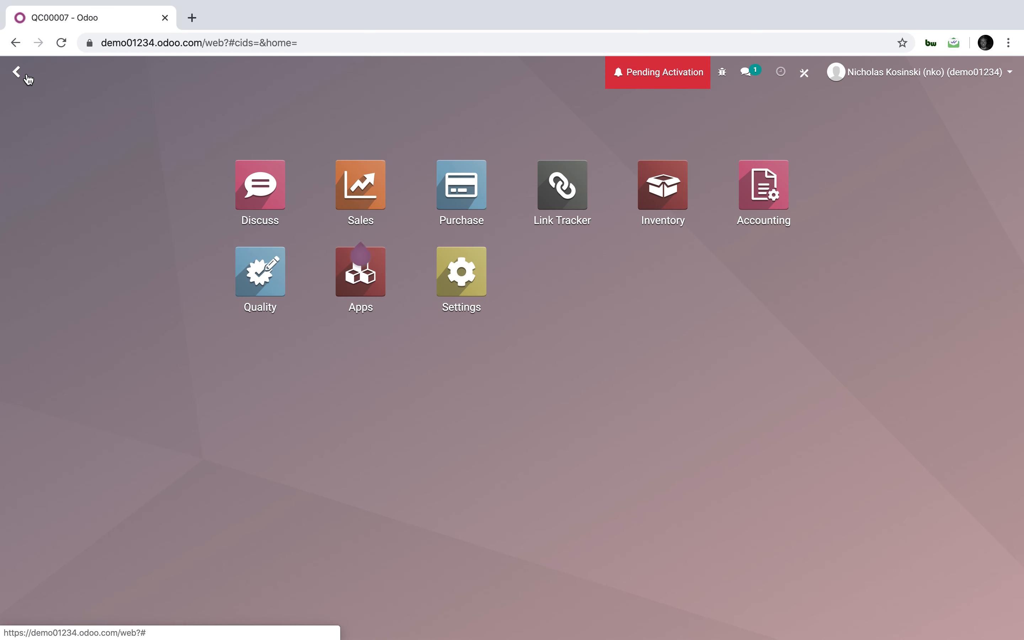
pyautogui.write('v')
pyautogui.press('BackSpace')
pyautogui.write('customer')
pyautogui.press('Return')
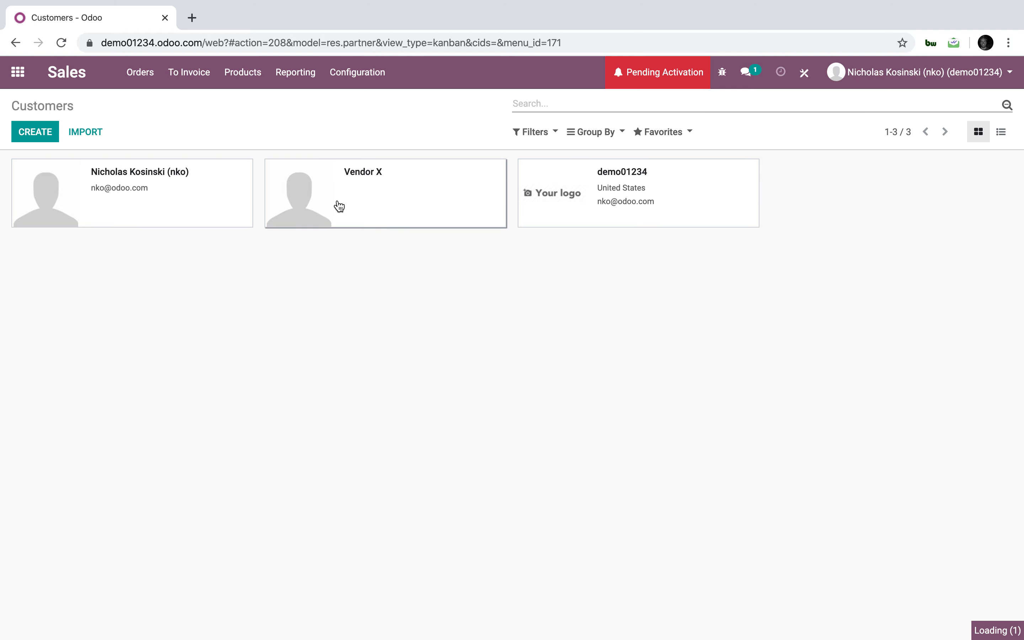
pyautogui.click(338, 206)
pyautogui.click(812, 76)
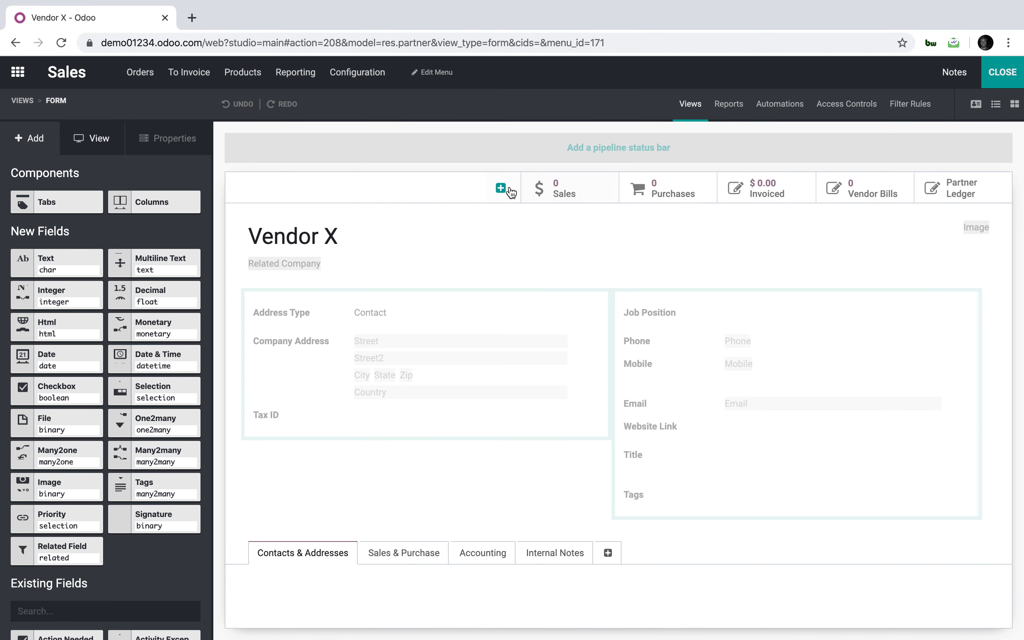
# Add a smart button labelled QC's to the contact form, related to the x_studio_vendor field of Quality Check.
pyautogui.click(501, 188)
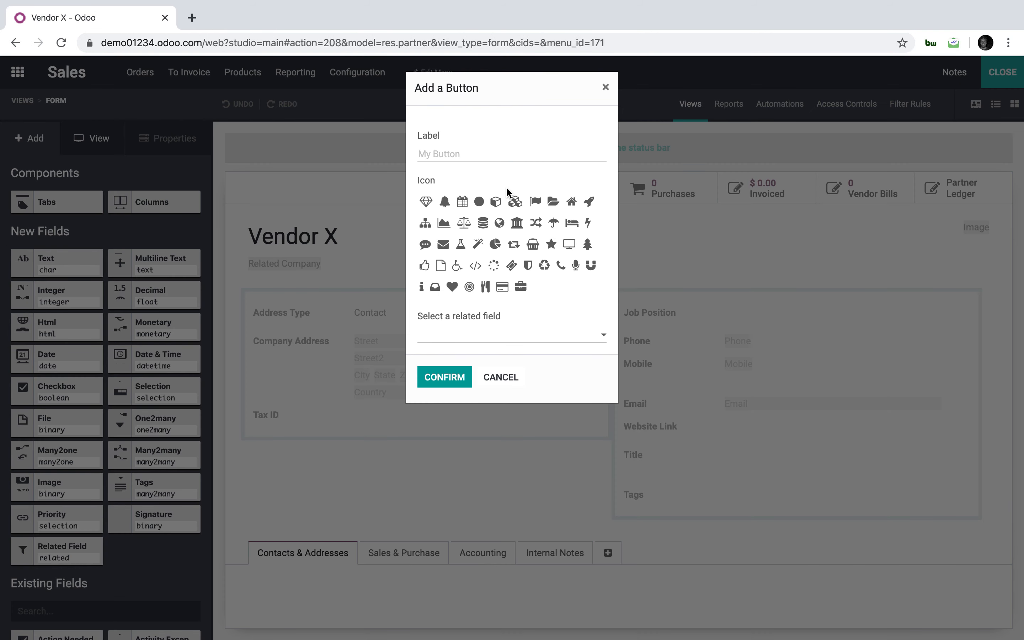
pyautogui.write('QC')
pyautogui.click(522, 343)
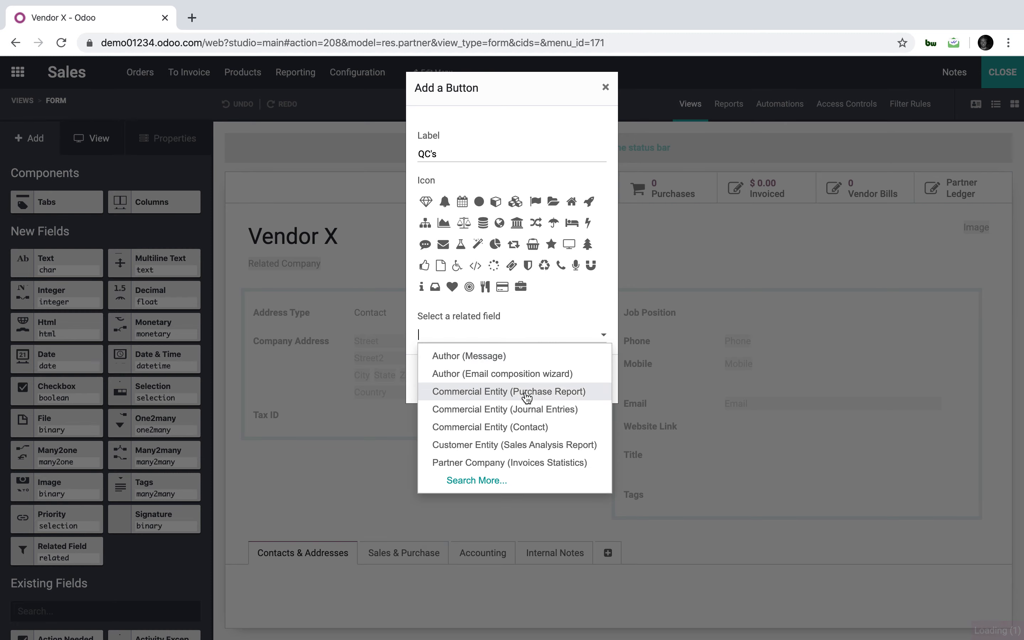
pyautogui.click(523, 481)
pyautogui.scroll(-5, 418, 371)
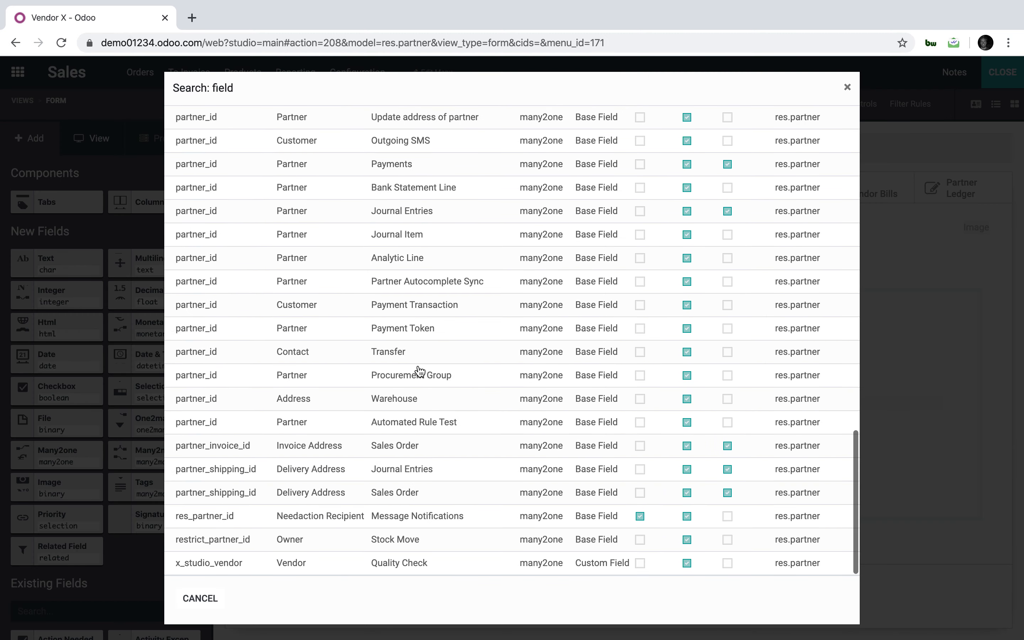
pyautogui.click(425, 557)
pyautogui.click(445, 383)
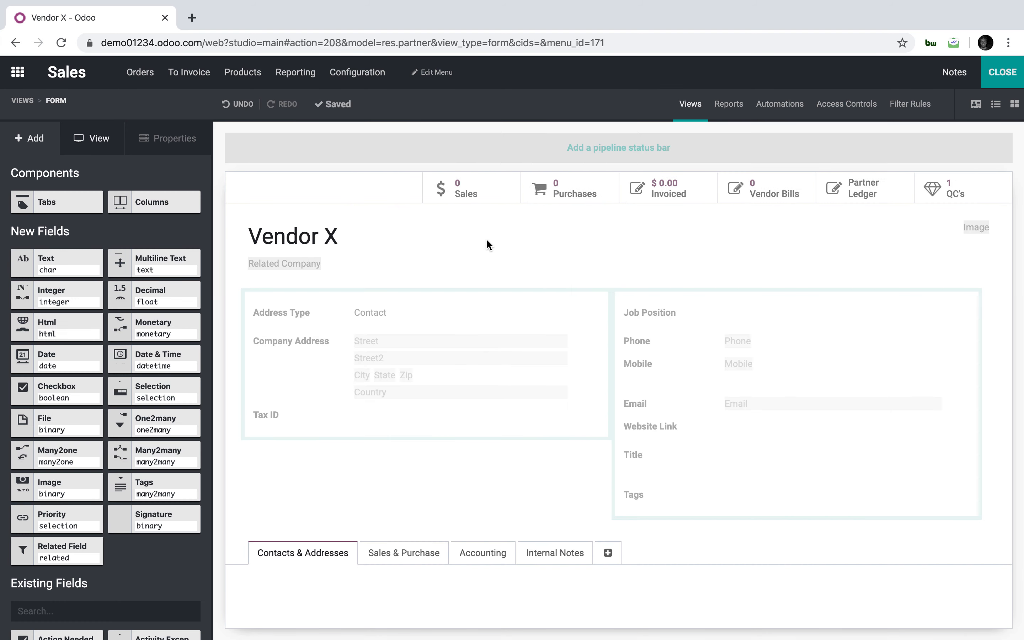
# Change the QC's button icon to fa-usd and close Studio.
pyautogui.click(917, 192)
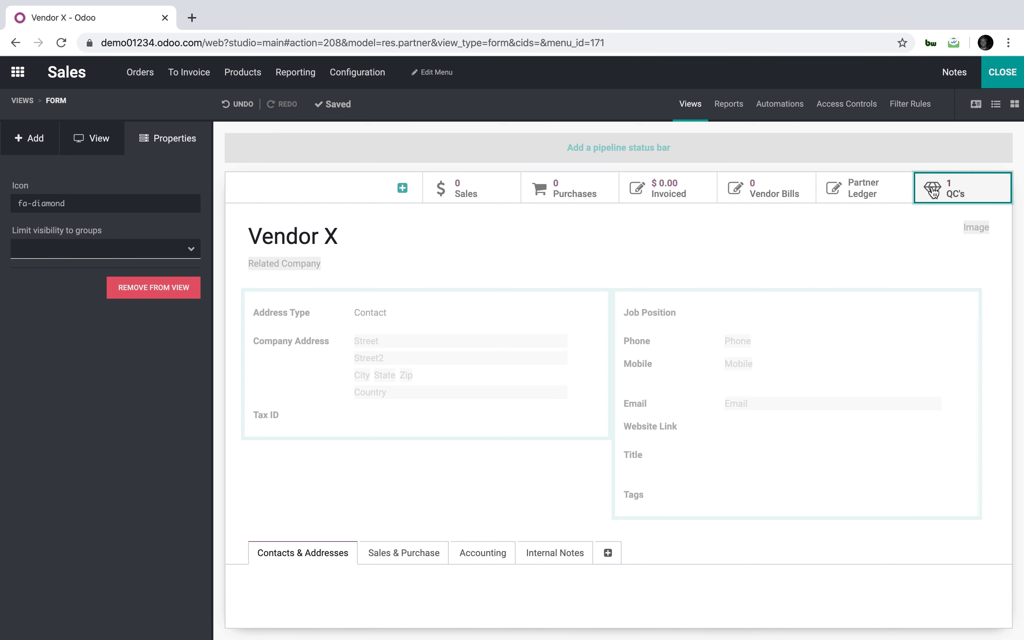
pyautogui.click(85, 205)
pyautogui.click(83, 203)
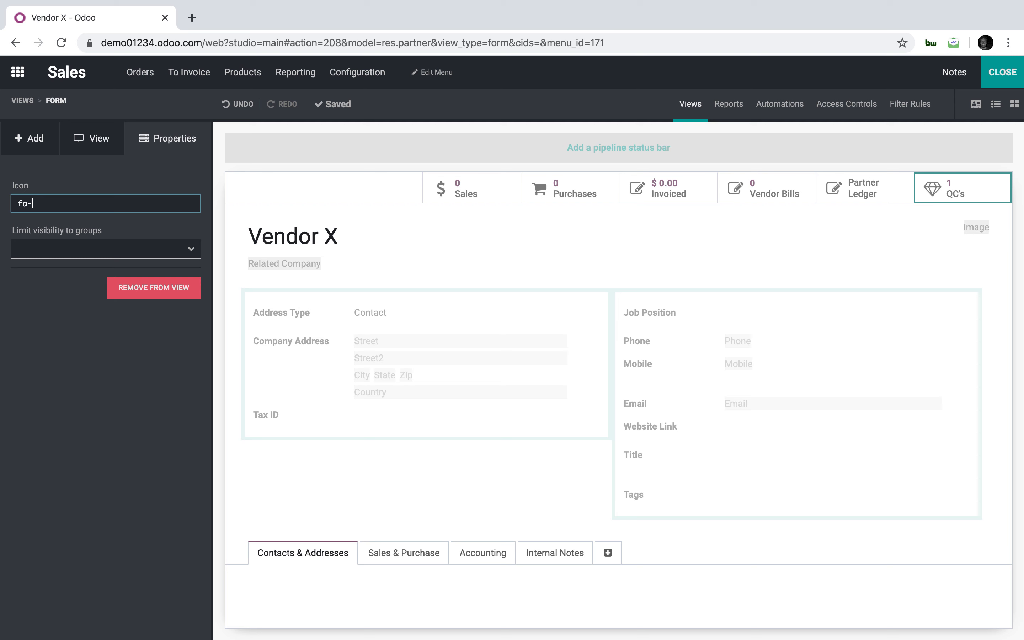
pyautogui.click(80, 307)
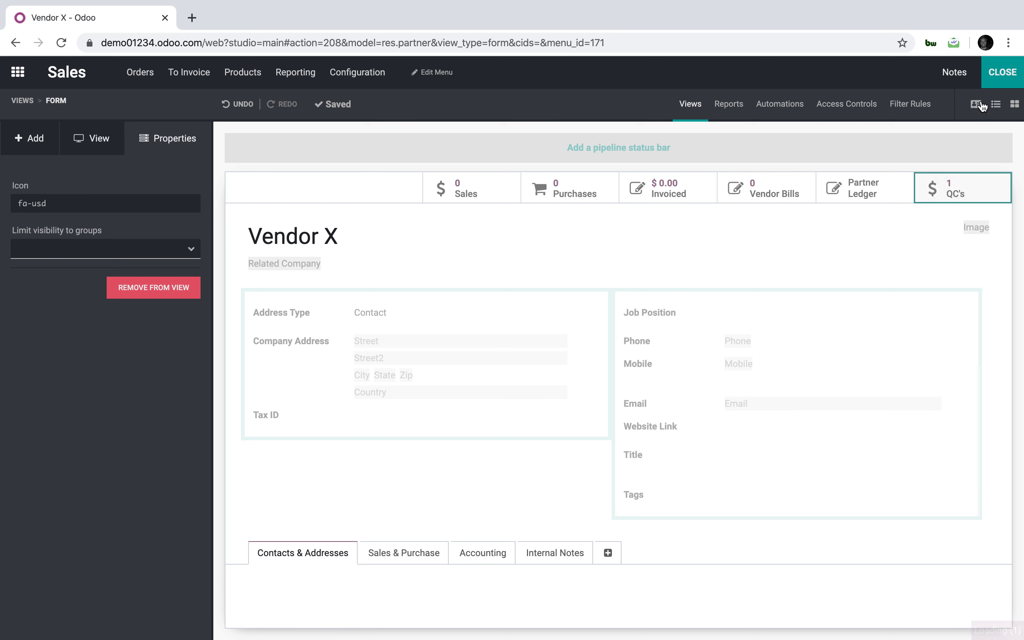
pyautogui.click(1000, 76)
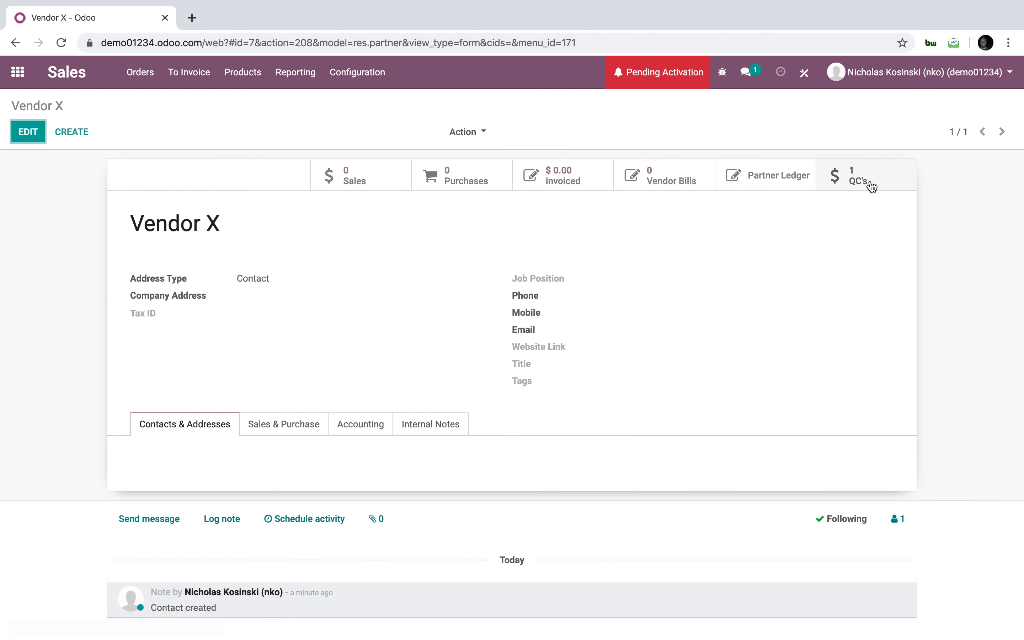
# View Vendor X's quality check through the QC's button, and open the same check from the Quality app's checks list.
pyautogui.click(872, 186)
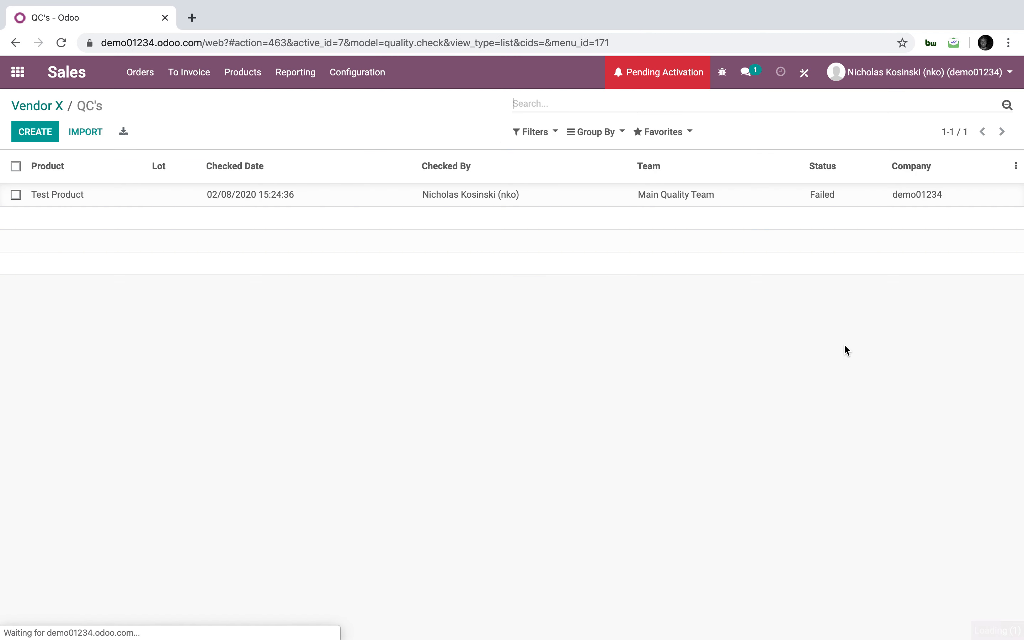
pyautogui.click(443, 202)
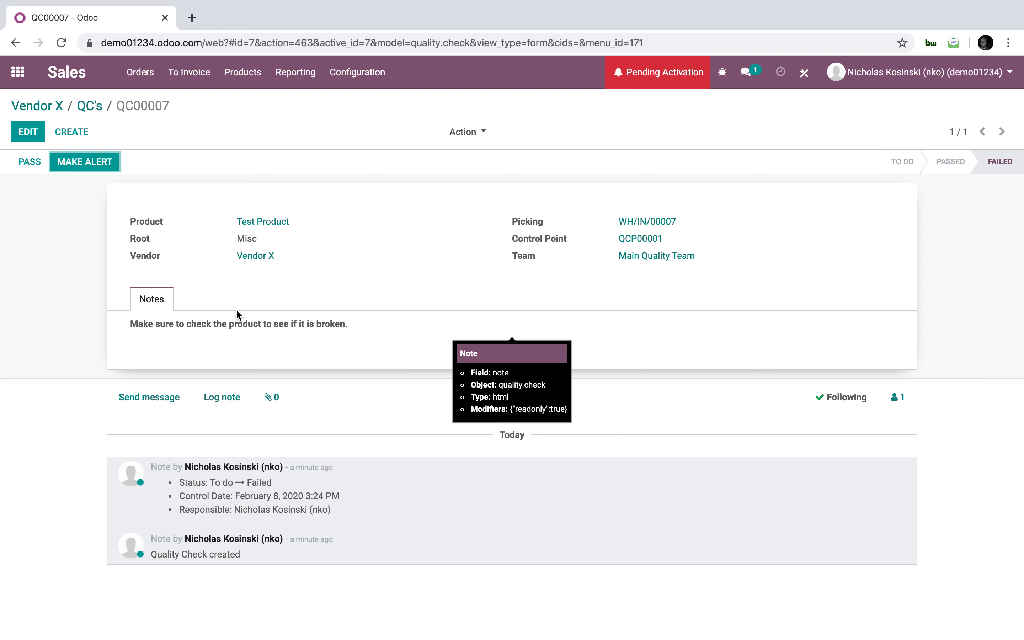
pyautogui.click(21, 71)
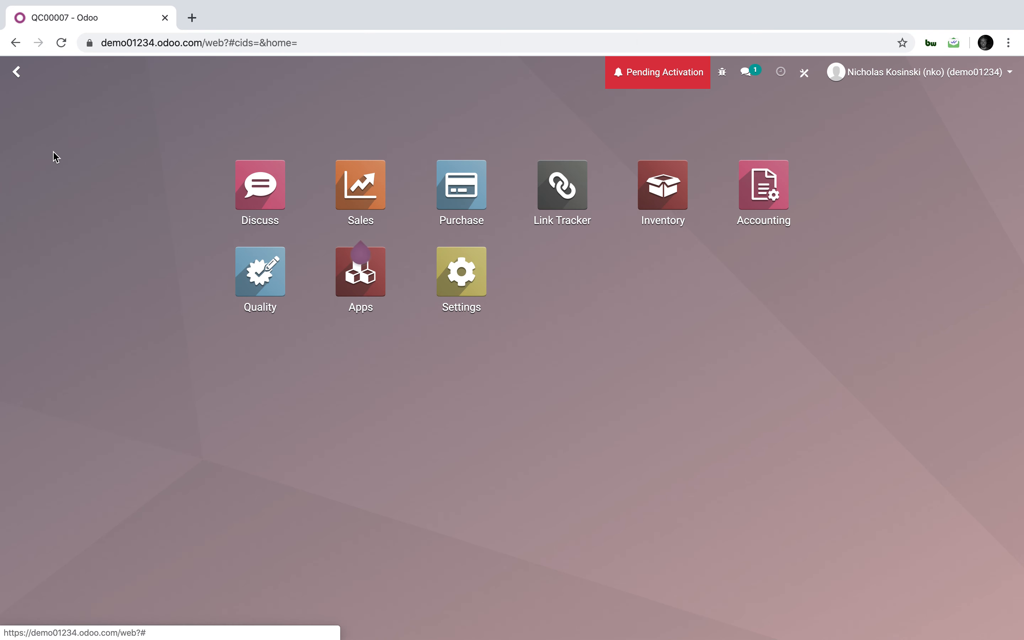
pyautogui.write('quality')
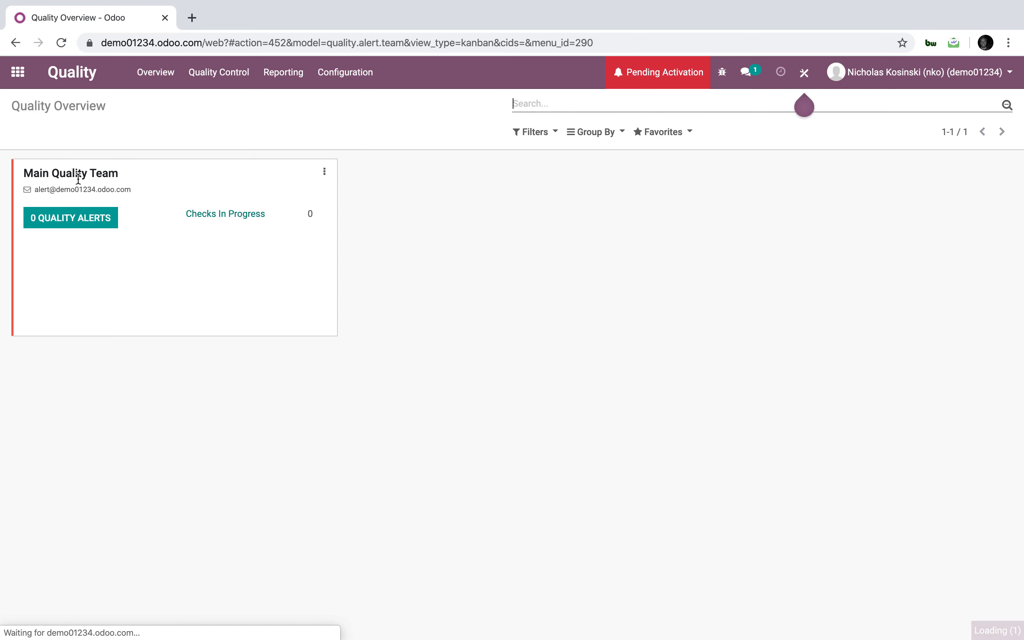
pyautogui.click(85, 218)
pyautogui.click(212, 73)
pyautogui.click(220, 120)
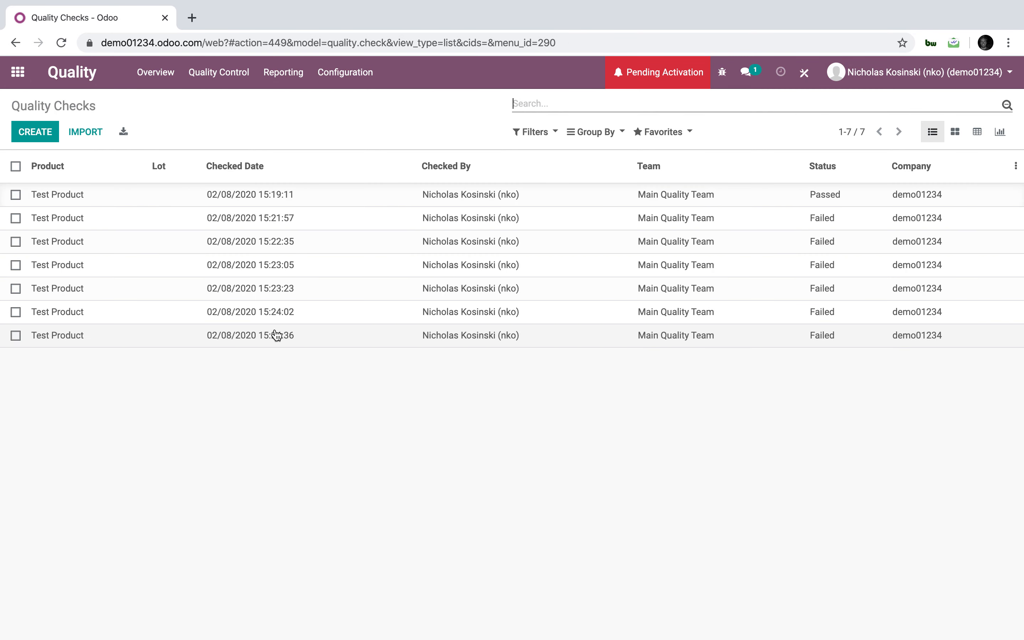
pyautogui.click(277, 336)
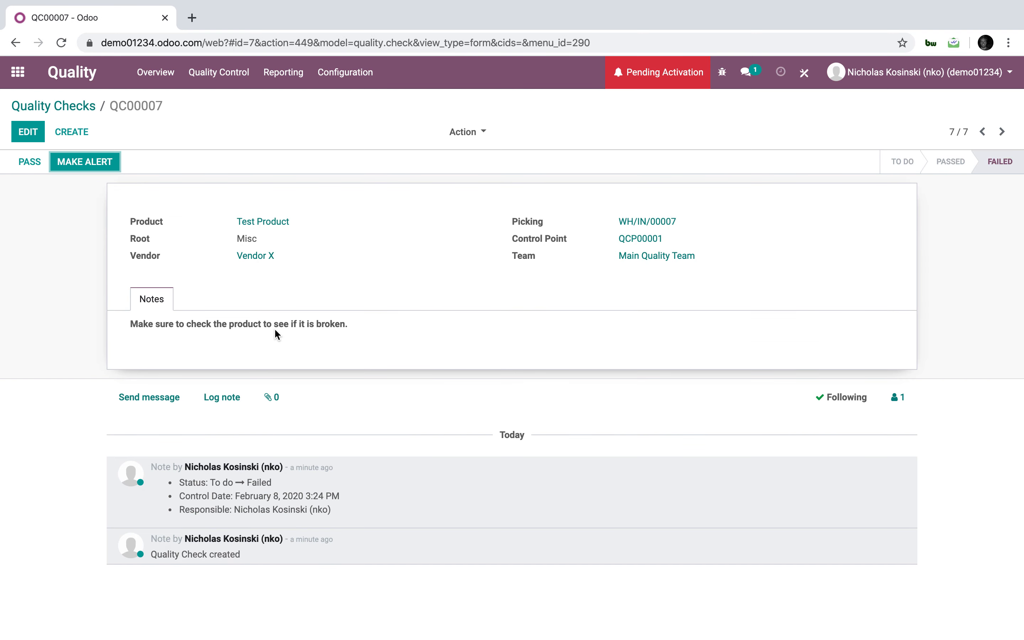